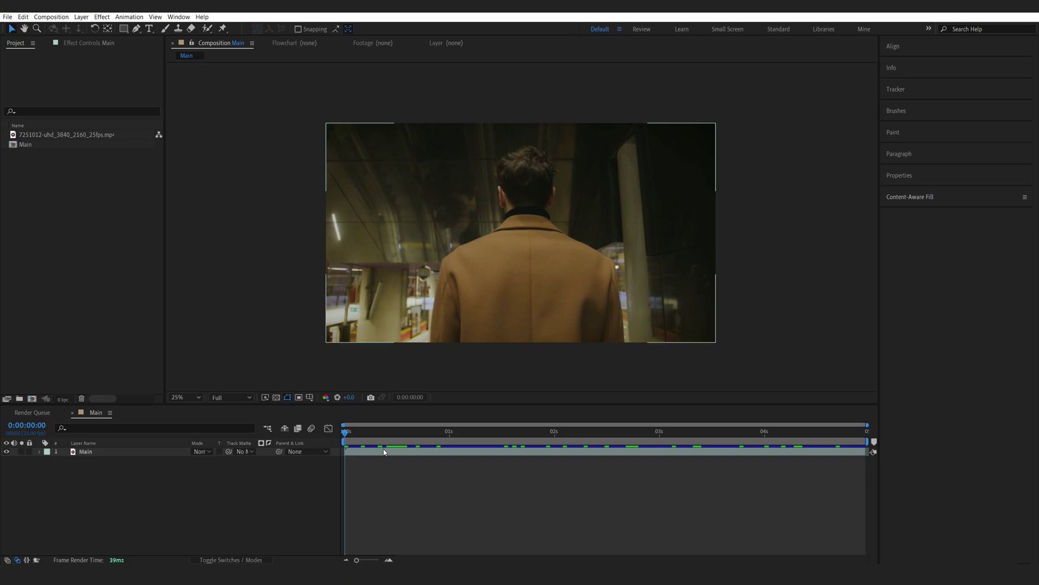
- Duplicate the Main layer and rename the upper copy Roto
{"action": "left_click_drag", "start_coordinate": [379, 431], "coordinate": [308, 467]}
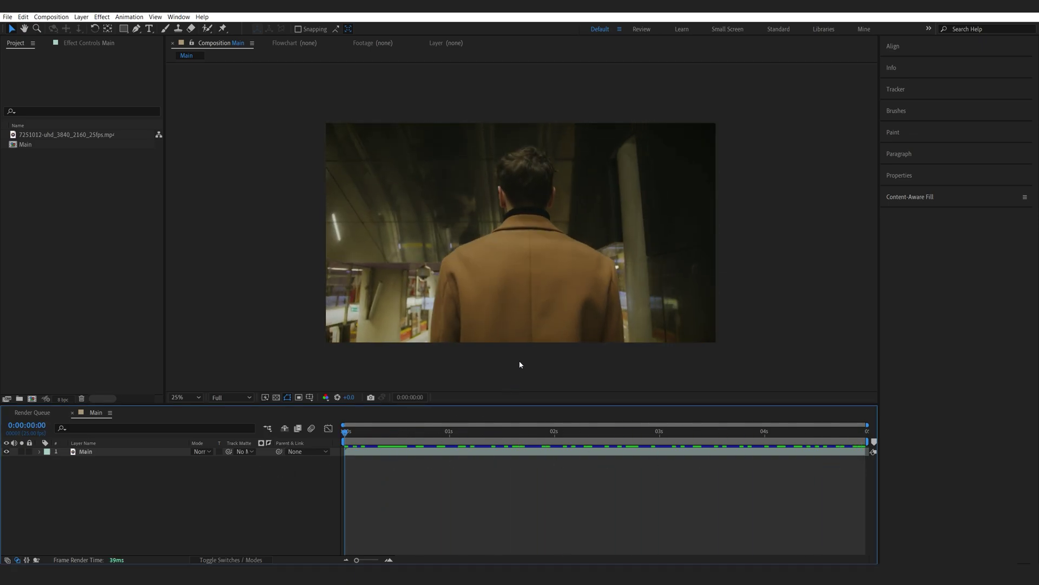
{"action": "left_click", "coordinate": [86, 454]}
{"action": "key", "text": "ctrl+d"}
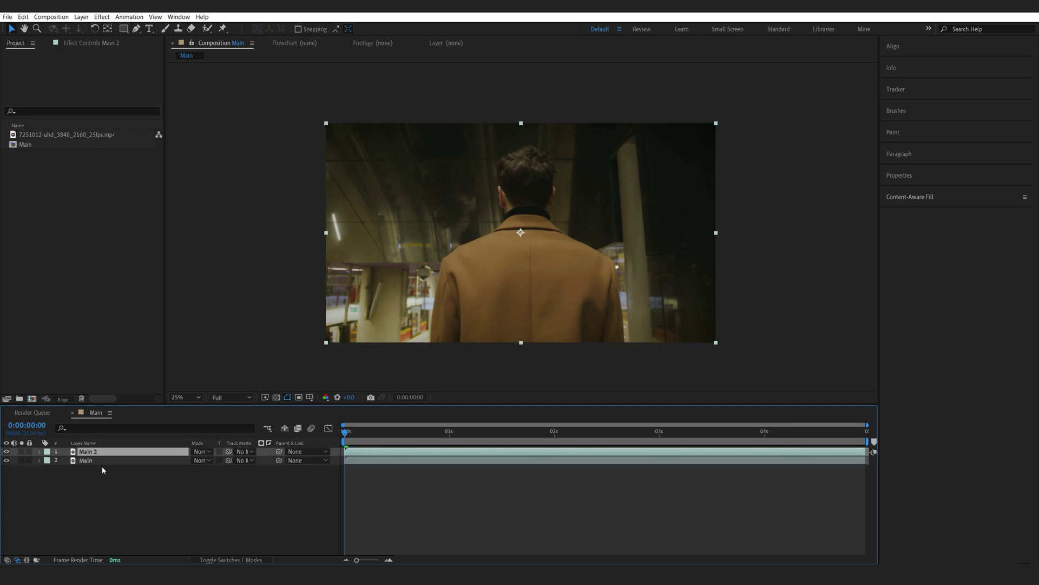
{"action": "key", "text": "Return"}
{"action": "type", "text": "Roto"}
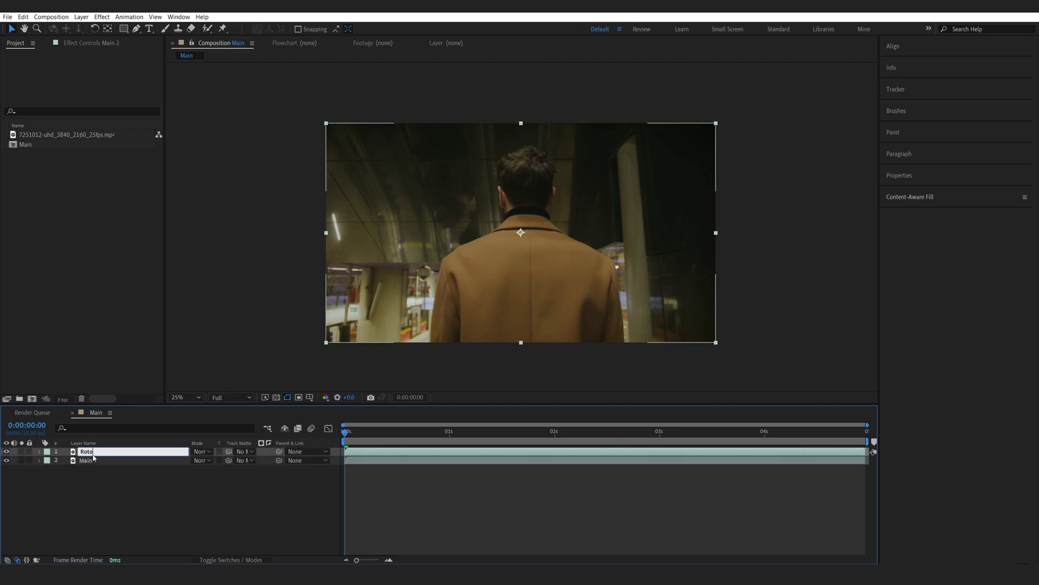
{"action": "key", "text": "Return"}
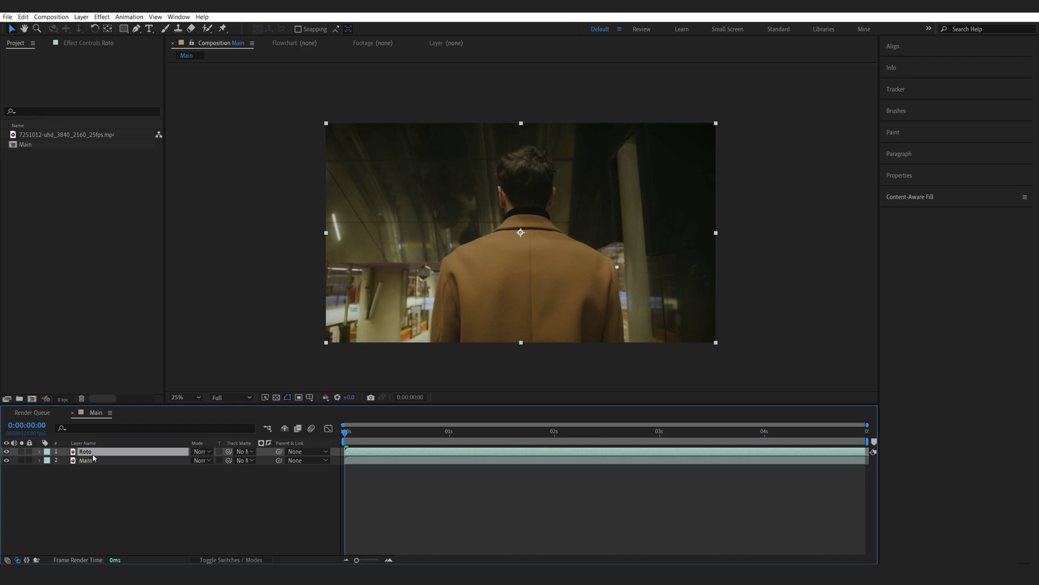
- Open the Roto layer with the Roto Brush tool and paint a foreground stroke across the man's coat
{"action": "left_click", "coordinate": [207, 28]}
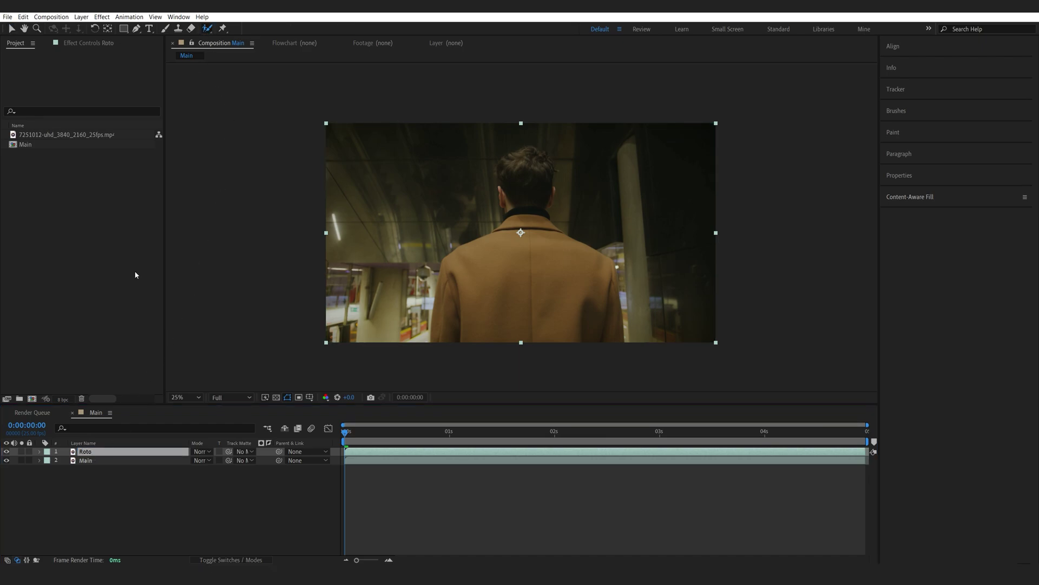
{"action": "double_click", "coordinate": [93, 451]}
{"action": "mouse_move", "coordinate": [443, 307]}
{"action": "left_mouse_down"}
{"action": "mouse_move", "coordinate": [514, 182]}
{"action": "mouse_move", "coordinate": [507, 165]}
{"action": "mouse_move", "coordinate": [548, 127]}
{"action": "mouse_move", "coordinate": [538, 176]}
{"action": "mouse_move", "coordinate": [603, 239]}
{"action": "mouse_move", "coordinate": [608, 307]}
{"action": "left_mouse_up"}
- Refine the Roto Brush selection along the man's arm edge with short foreground and background strokes
{"action": "scroll", "coordinate": [355, 286], "scroll_direction": "up", "scroll_amount": 2}
{"action": "left_click_drag", "start_coordinate": [354, 286], "coordinate": [368, 237]}
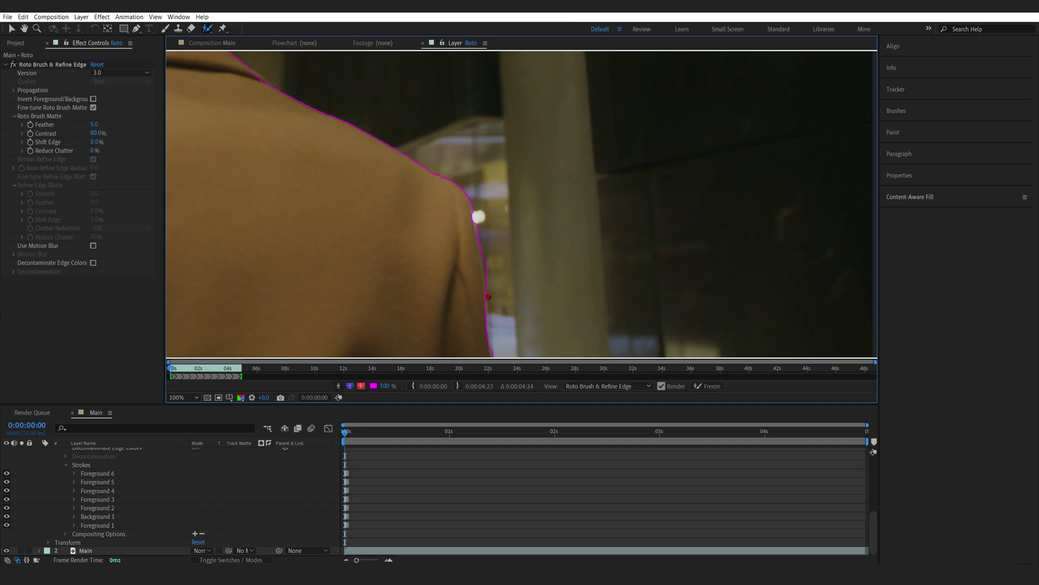
{"action": "left_click_drag", "start_coordinate": [488, 297], "coordinate": [486, 265]}
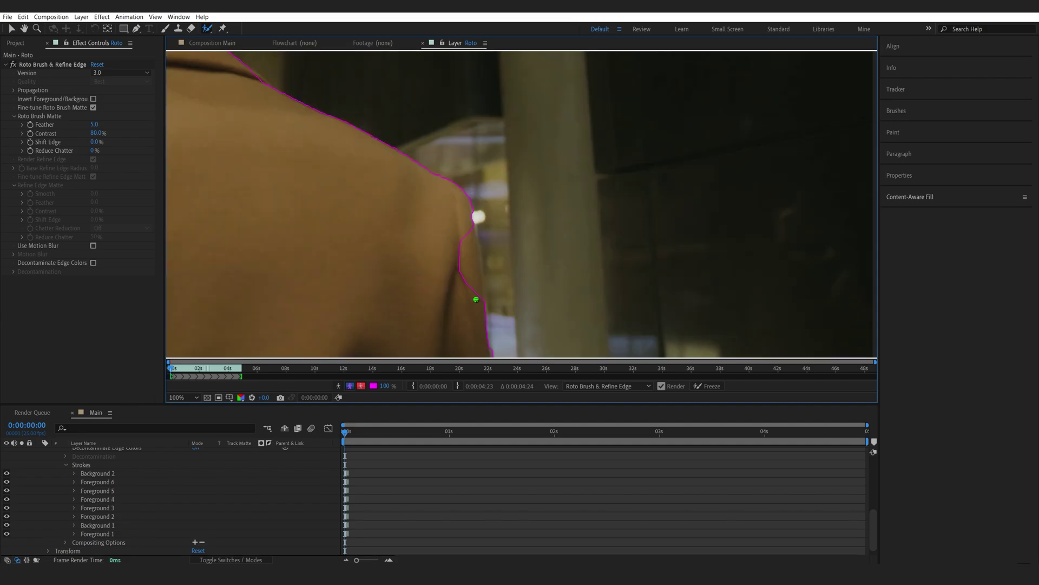
{"action": "mouse_move", "coordinate": [470, 227]}
{"action": "left_mouse_down"}
{"action": "mouse_move", "coordinate": [484, 355]}
{"action": "mouse_move", "coordinate": [480, 332]}
{"action": "left_mouse_up"}
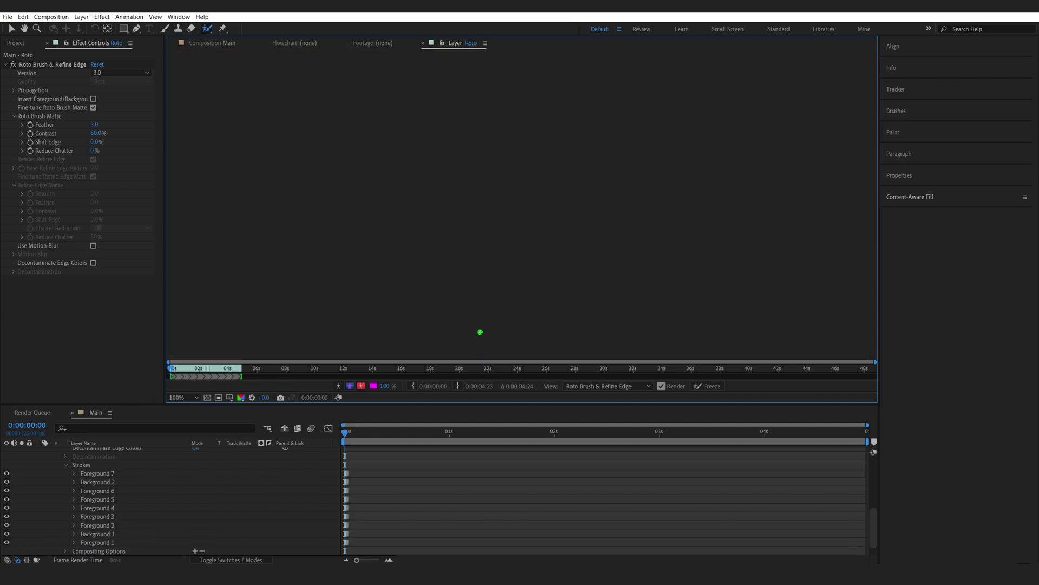
{"action": "scroll", "coordinate": [502, 290], "scroll_direction": "down", "scroll_amount": 2}
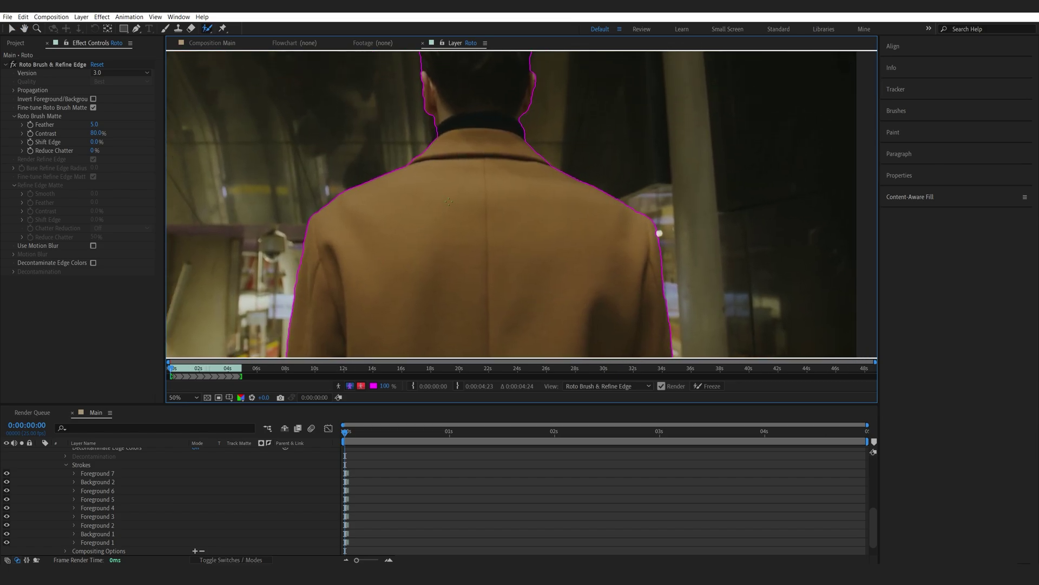
- Adjust the Roto Brush size, return near the start of the clip and freeze the Roto Brush propagation
{"action": "mouse_move", "coordinate": [514, 205]}
{"action": "left_mouse_down", "text": "ctrl"}
{"action": "mouse_move", "coordinate": [569, 205]}
{"action": "mouse_move", "coordinate": [523, 204]}
{"action": "mouse_move", "coordinate": [555, 204]}
{"action": "left_mouse_up", "text": "ctrl"}
{"action": "left_click_drag", "start_coordinate": [510, 240], "coordinate": [450, 240], "text": "ctrl"}
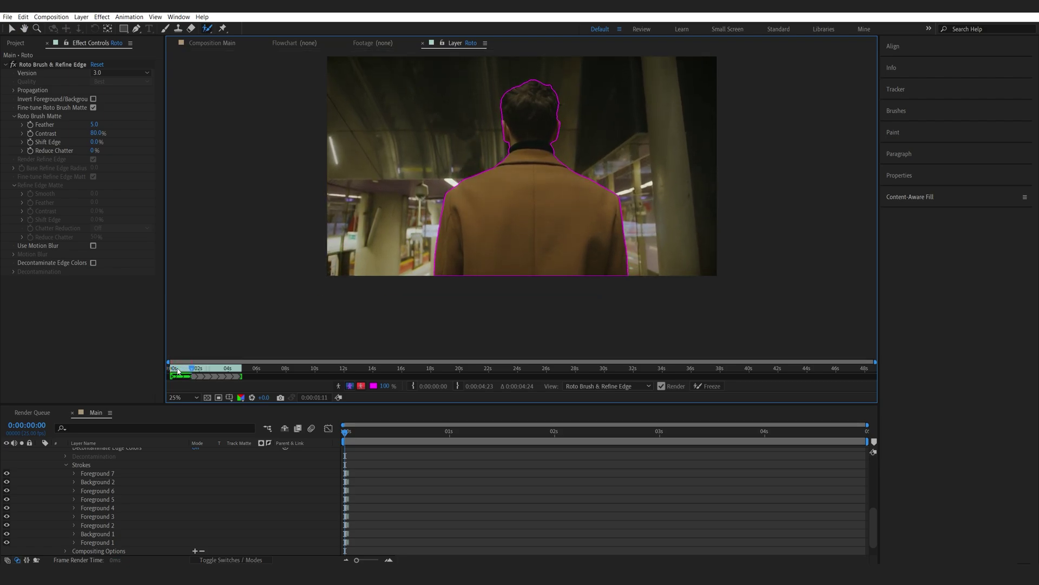
{"action": "left_click", "coordinate": [173, 369]}
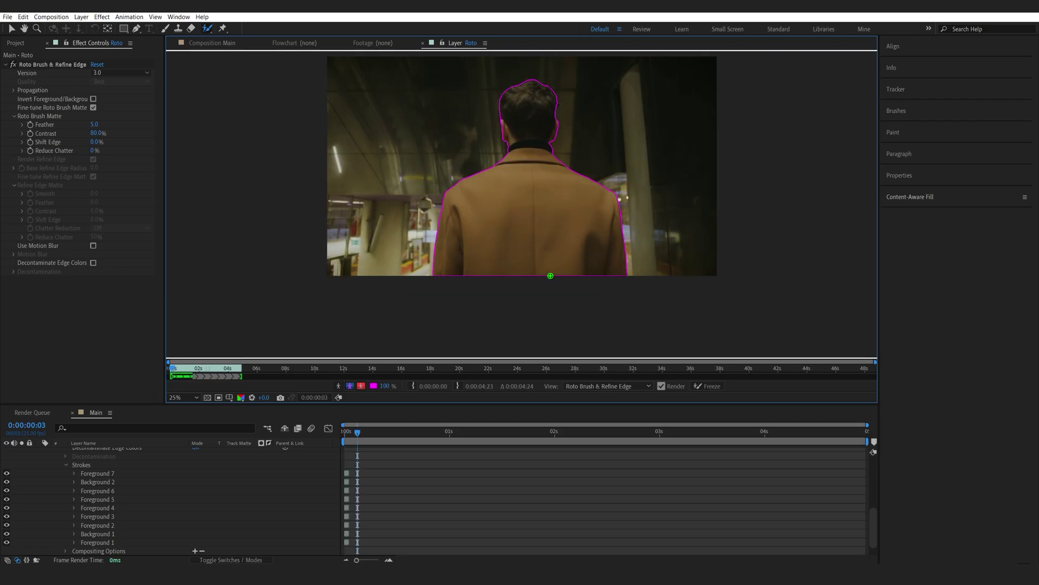
{"action": "left_click", "coordinate": [706, 386]}
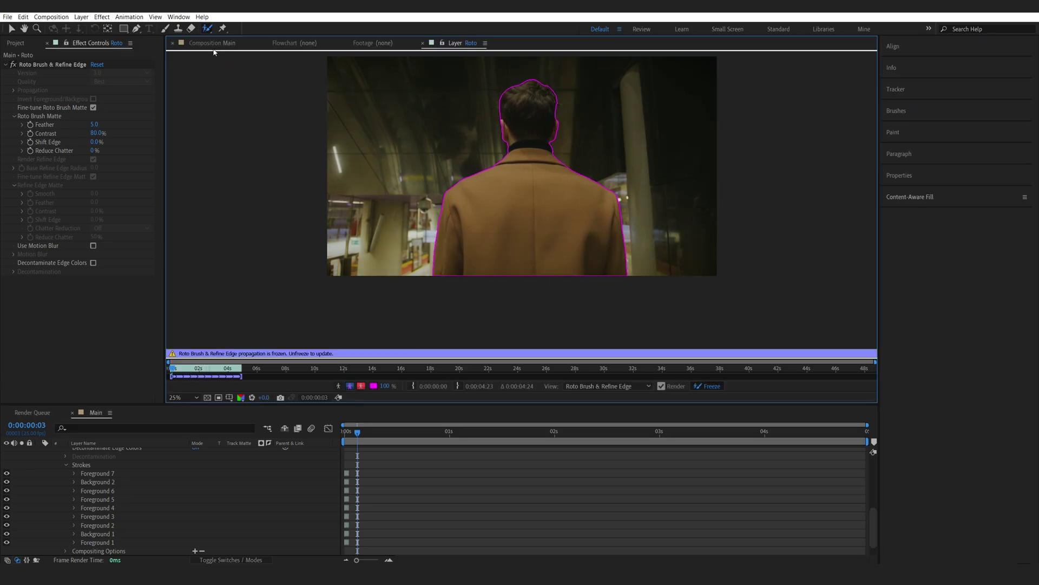
- Return to the Main composition and check the man's cut-out across several frames with the Roto layer soloed temporarily
{"action": "left_click", "coordinate": [215, 46]}
{"action": "scroll", "coordinate": [34, 492], "scroll_direction": "up", "scroll_amount": 7}
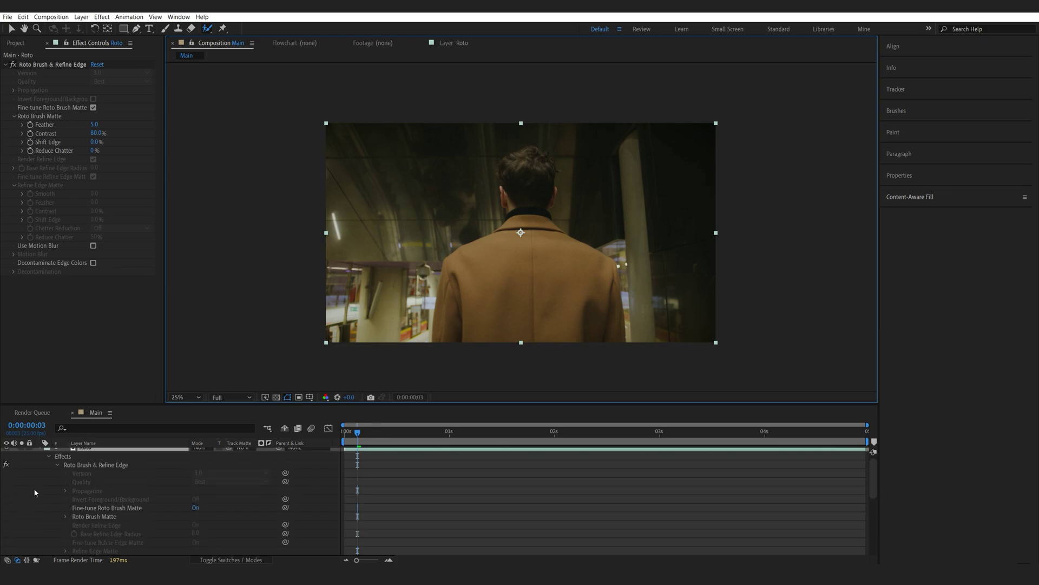
{"action": "left_click", "coordinate": [40, 451]}
{"action": "left_click", "coordinate": [20, 450]}
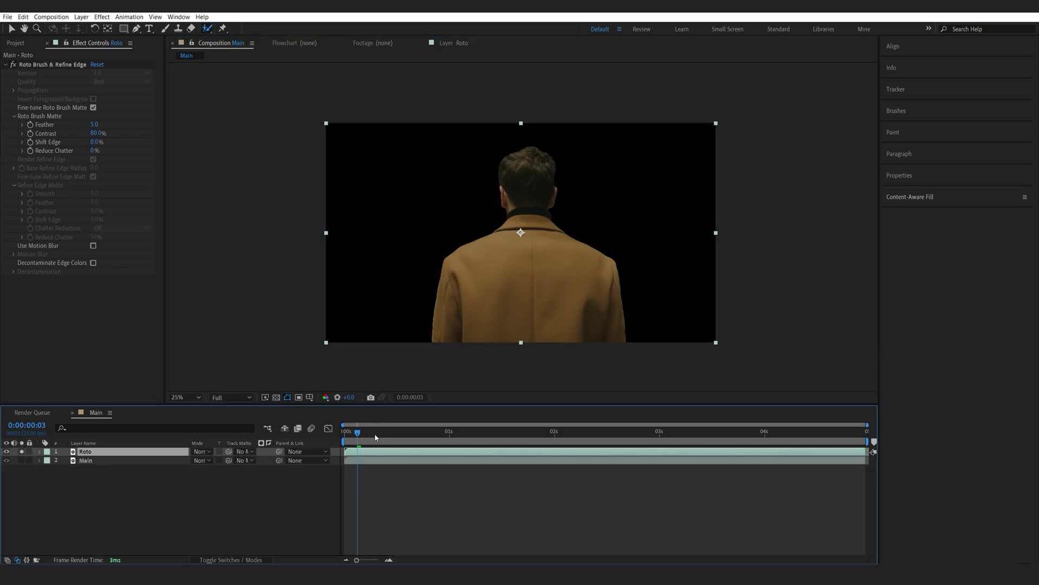
{"action": "left_click_drag", "start_coordinate": [358, 432], "coordinate": [83, 476]}
{"action": "left_click", "coordinate": [22, 451]}
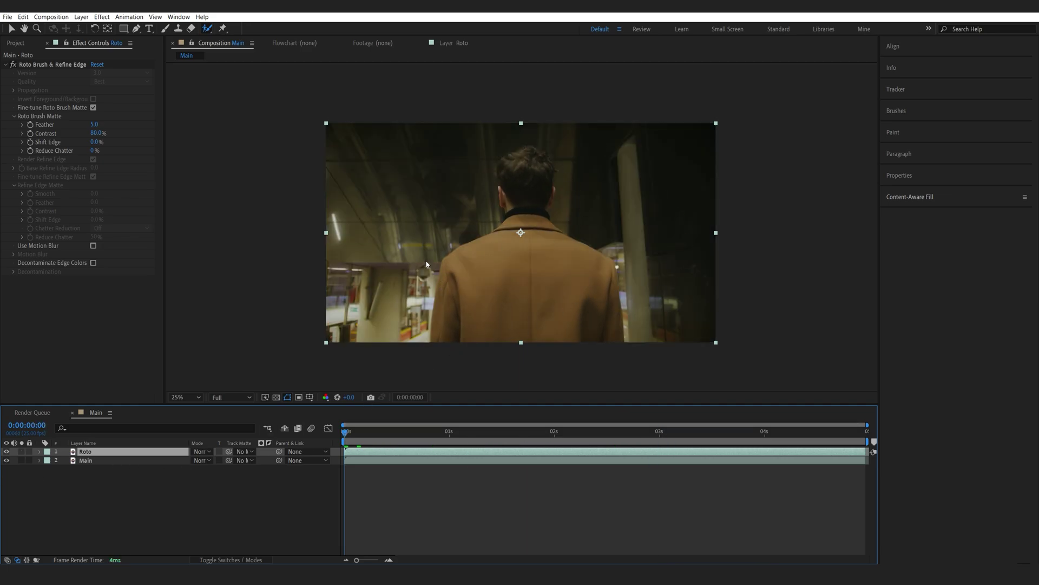
- Duplicate the Roto and Main layers, move the copies beneath the originals and solo both copies
{"action": "key", "text": "ctrl+a"}
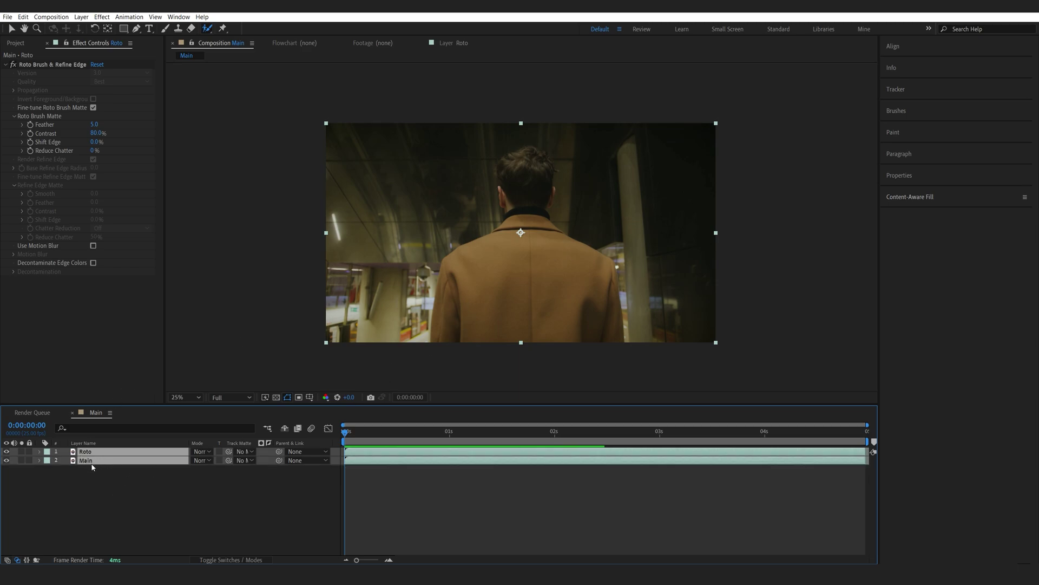
{"action": "key", "text": "ctrl+d"}
{"action": "left_click_drag", "start_coordinate": [92, 469], "coordinate": [94, 498]}
{"action": "left_click", "coordinate": [23, 478]}
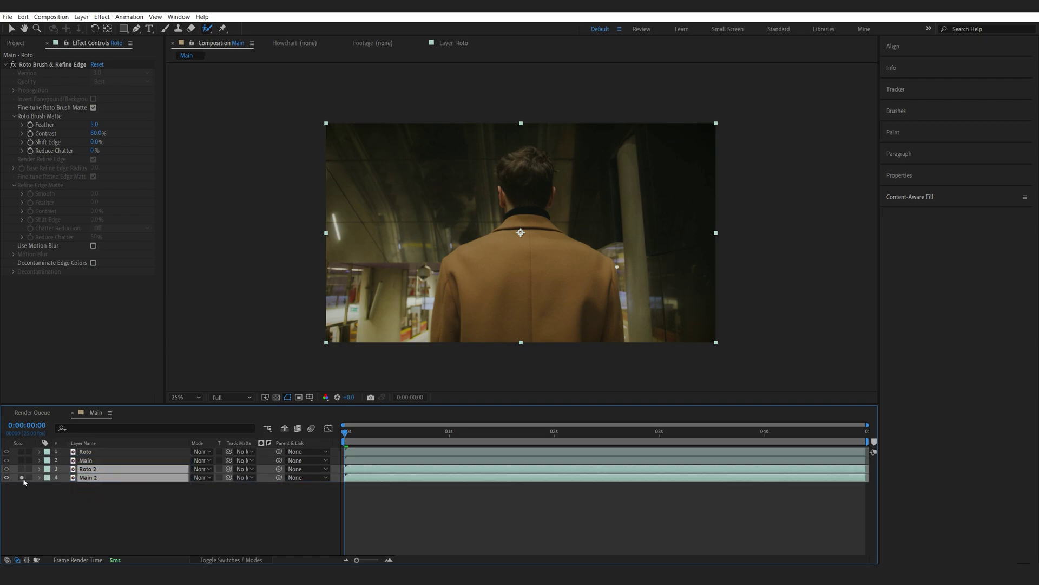
{"action": "left_click", "coordinate": [116, 493]}
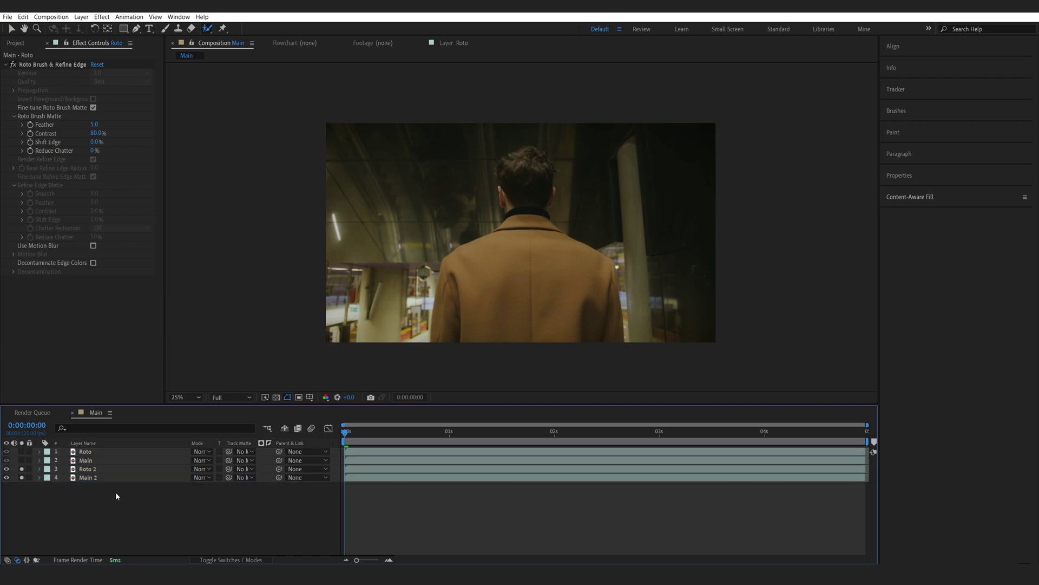
- Use Roto 2 as the track matte for Main 2, invert the matte and check it along the timeline
{"action": "left_click", "coordinate": [89, 478]}
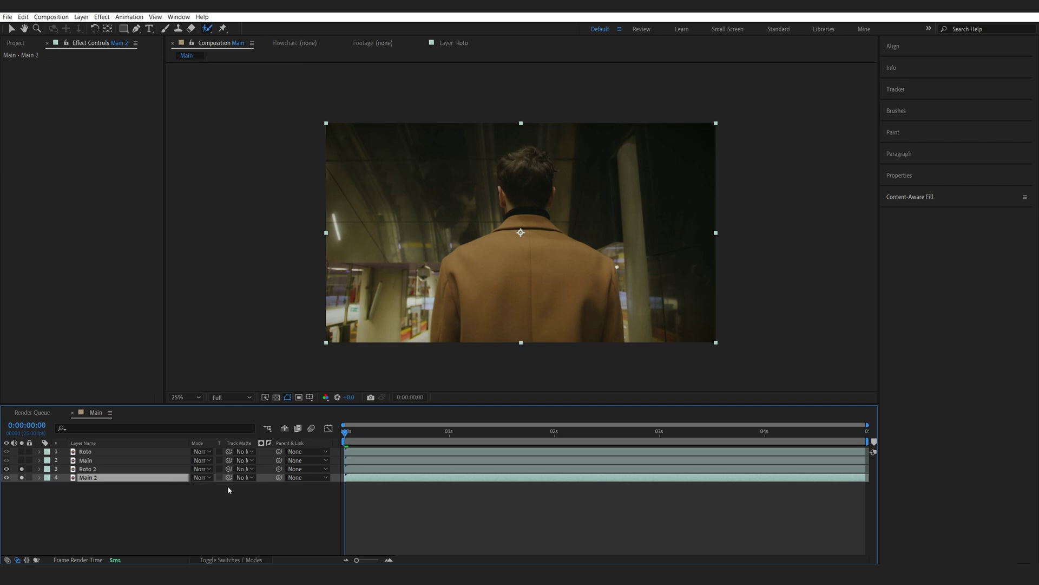
{"action": "left_click_drag", "start_coordinate": [228, 477], "coordinate": [126, 470]}
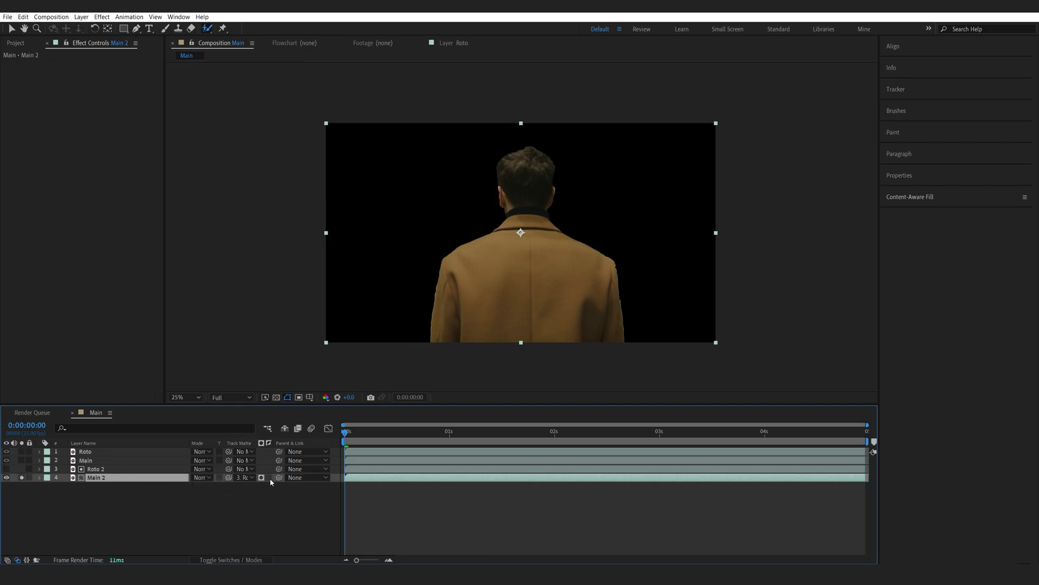
{"action": "left_click", "coordinate": [269, 478]}
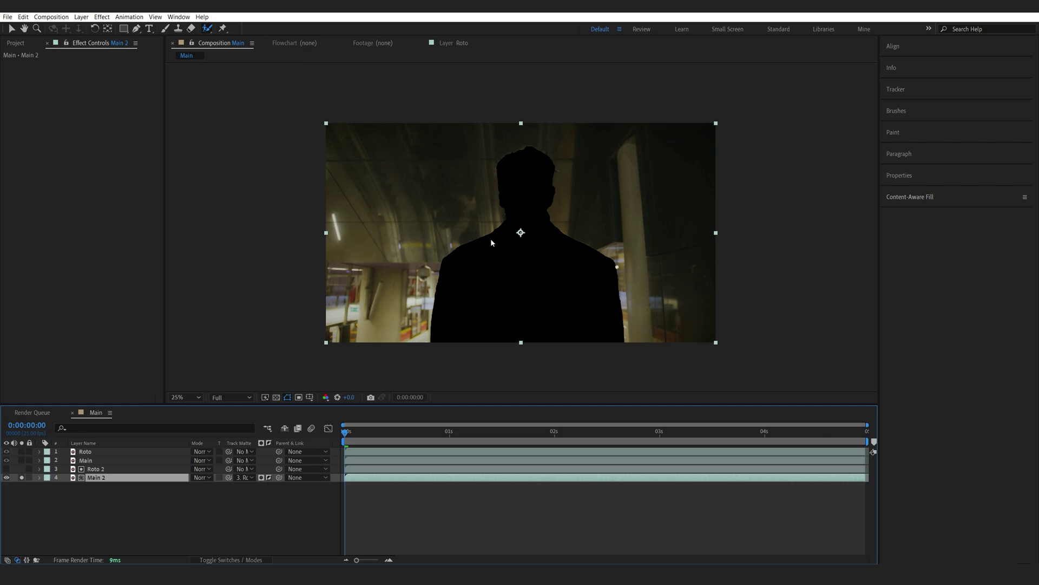
{"action": "left_click_drag", "start_coordinate": [393, 427], "coordinate": [525, 431]}
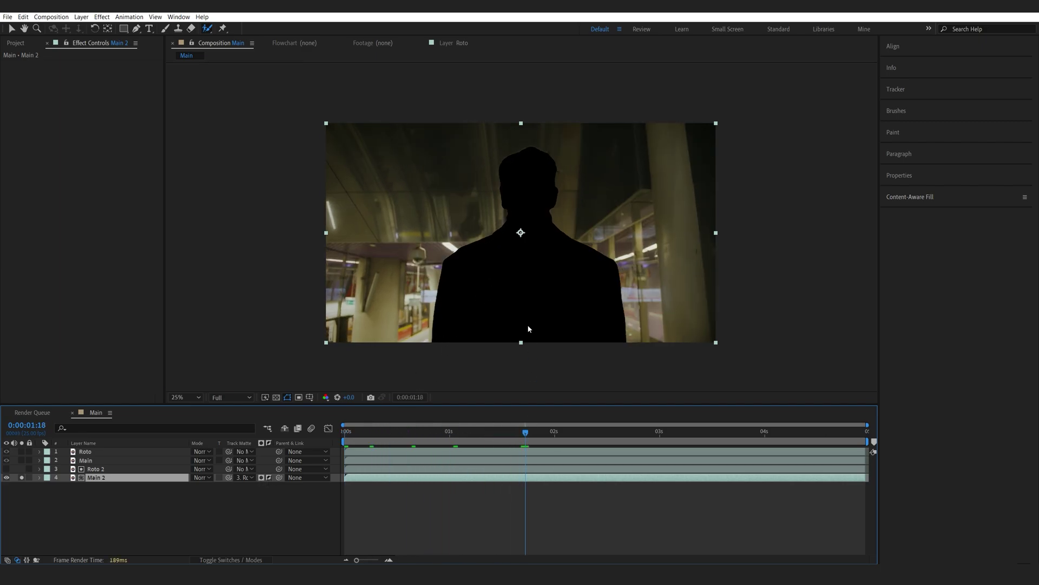
- Pre-compose the Roto 2 and Main 2 layers into a composition named Distort
{"action": "left_click", "coordinate": [102, 469], "text": "shift"}
{"action": "key", "text": "ctrl+shift+c"}
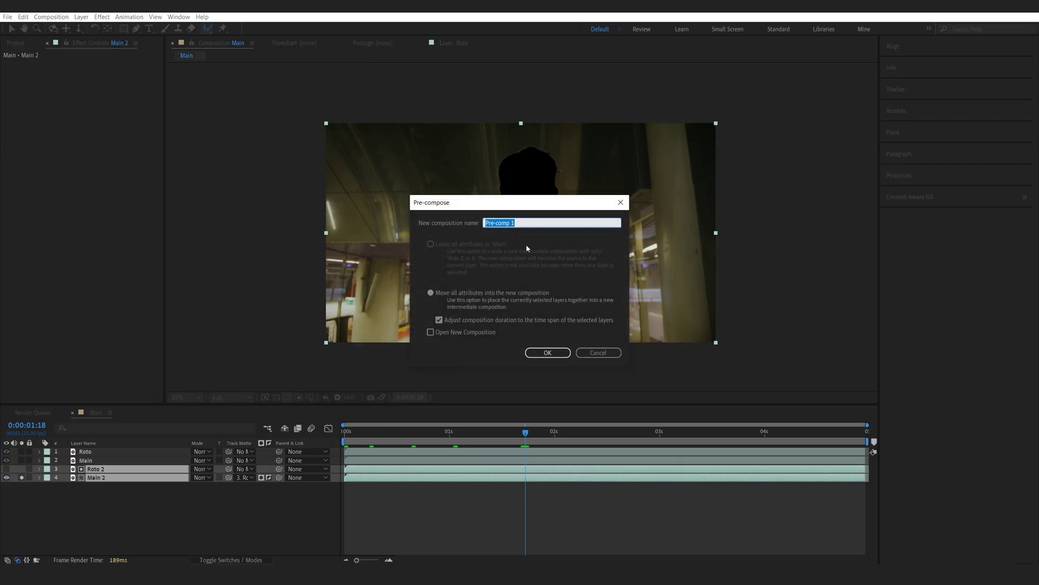
{"action": "type", "text": "Distort"}
{"action": "key", "text": "Return"}
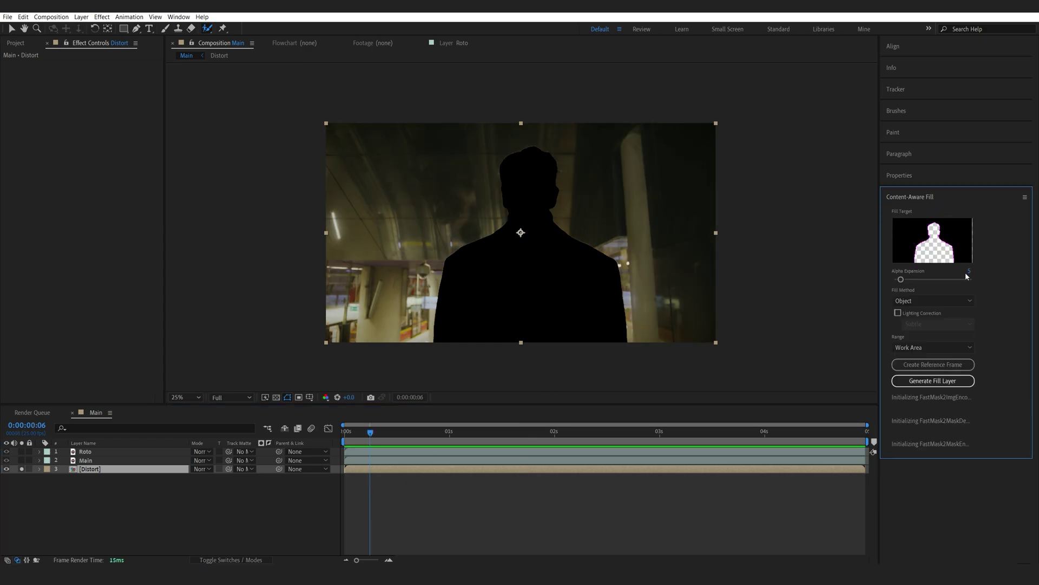
- Set the Content-Aware Fill alpha expansion to 8
{"action": "left_click", "coordinate": [970, 273]}
{"action": "type", "text": "8"}
- End the Distort layer and the work area at about 0:00:01:08, and generate the Content-Aware Fill layer
{"action": "left_click_drag", "start_coordinate": [396, 433], "coordinate": [484, 443]}
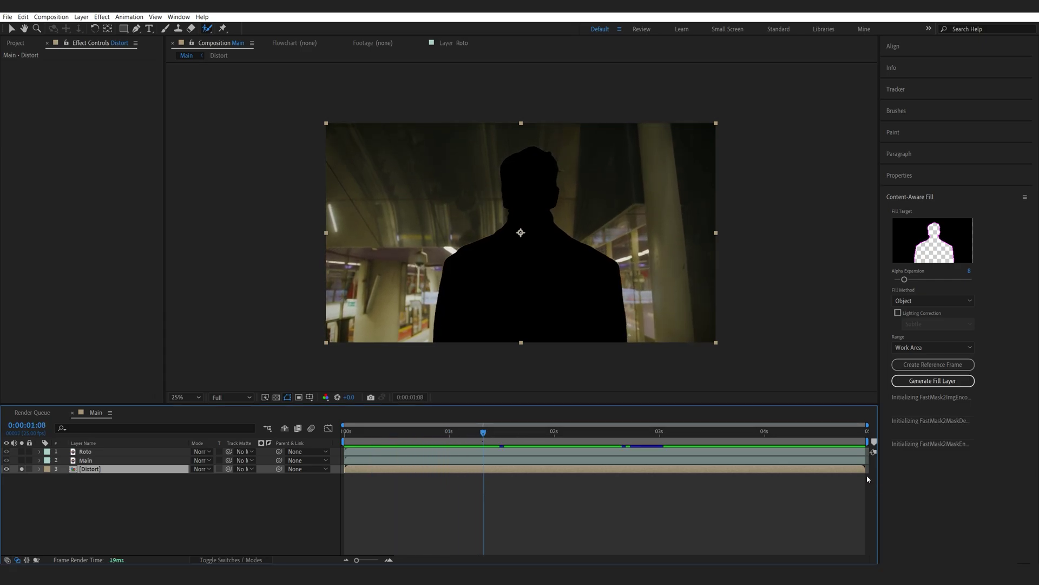
{"action": "left_click_drag", "start_coordinate": [865, 470], "coordinate": [486, 474]}
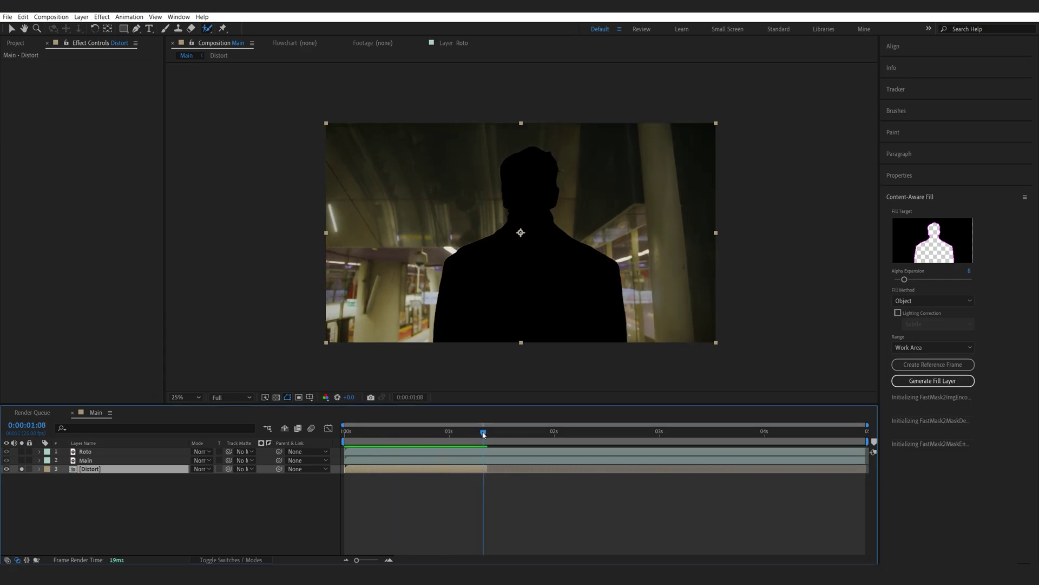
{"action": "key", "text": "n"}
{"action": "left_click_drag", "start_coordinate": [484, 433], "coordinate": [378, 435]}
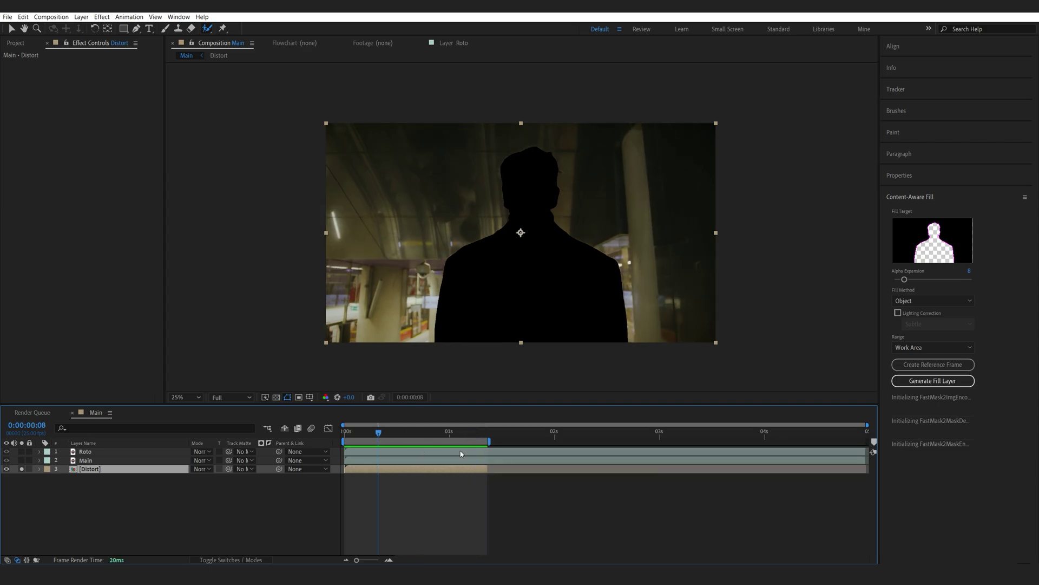
{"action": "left_click", "coordinate": [933, 381]}
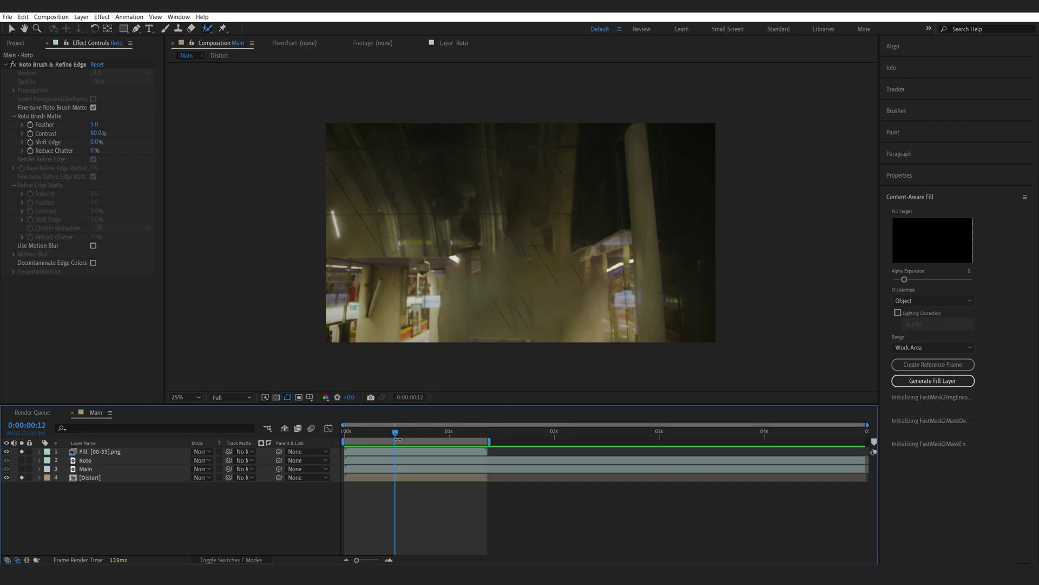
- Pre-compose the generated Fill layer with the Distort layer as Distort and place it beneath the Main layer
{"action": "left_click", "coordinate": [101, 453]}
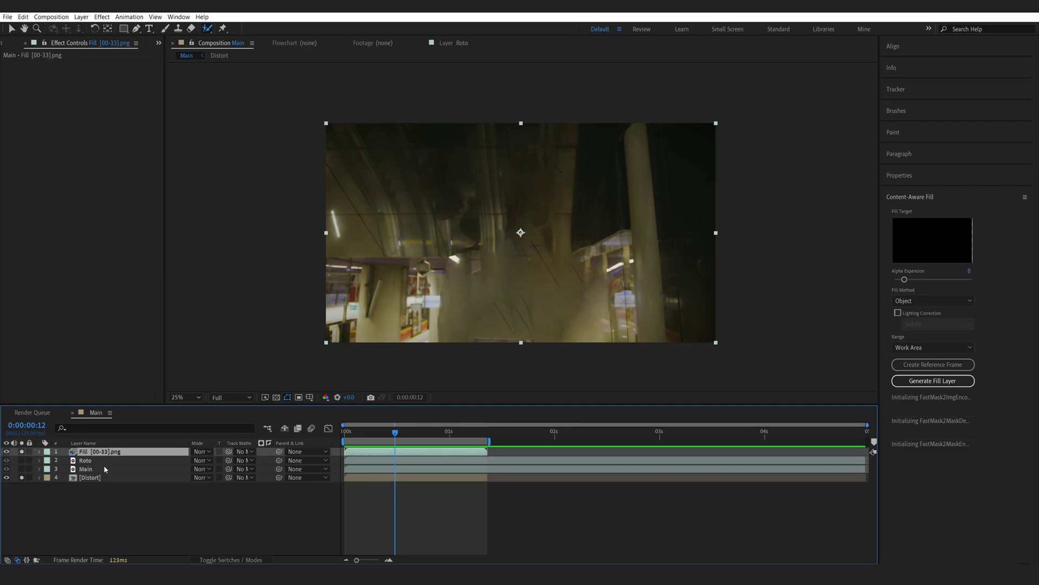
{"action": "left_click", "coordinate": [94, 479], "text": "ctrl"}
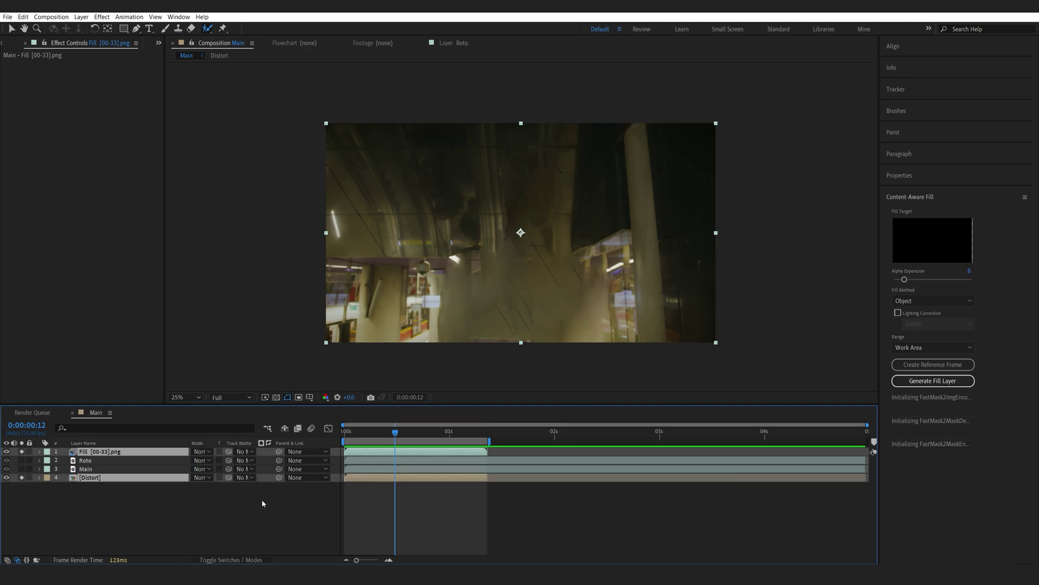
{"action": "key", "text": "ctrl+shift+c"}
{"action": "type", "text": "Dis"}
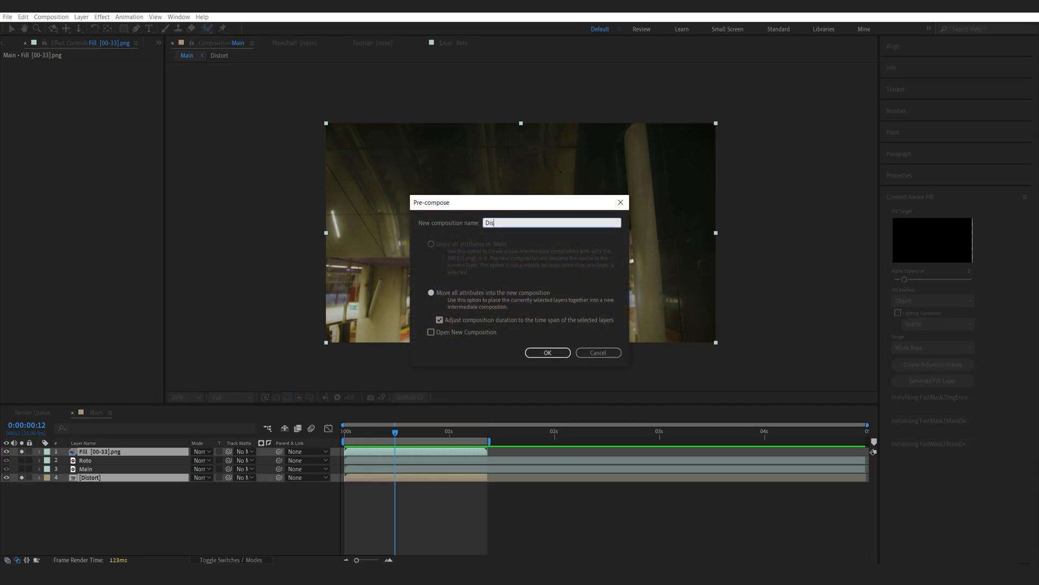
{"action": "type", "text": "tort"}
{"action": "key", "text": "Return"}
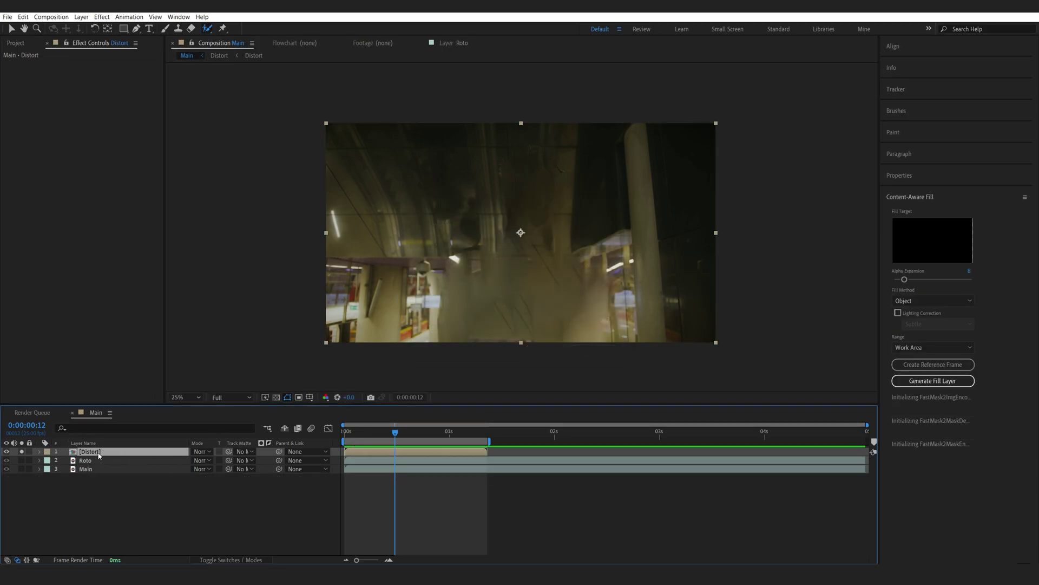
{"action": "left_click_drag", "start_coordinate": [99, 456], "coordinate": [94, 489]}
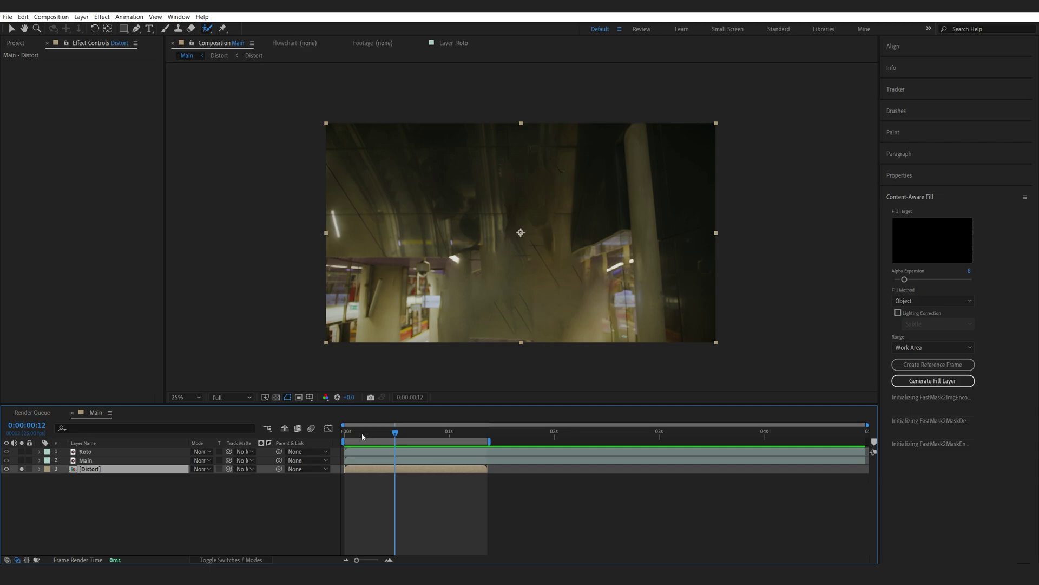
- Return to the start of the composition and apply the CC Flo Motion effect to the Distort layer
{"action": "key", "text": "Home"}
{"action": "key", "text": "ctrl+space"}
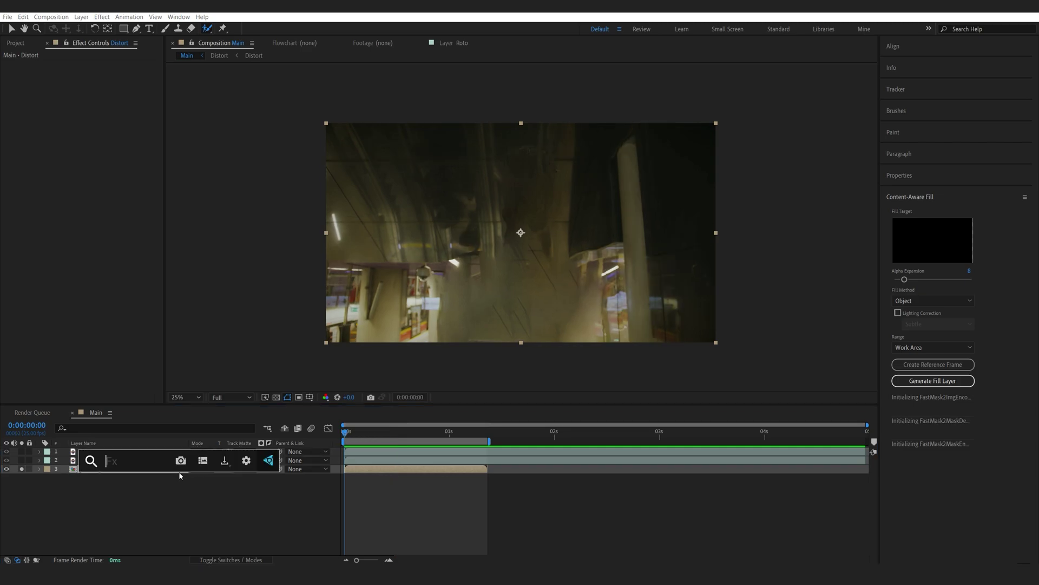
{"action": "type", "text": "cc f"}
{"action": "left_click", "coordinate": [157, 466]}
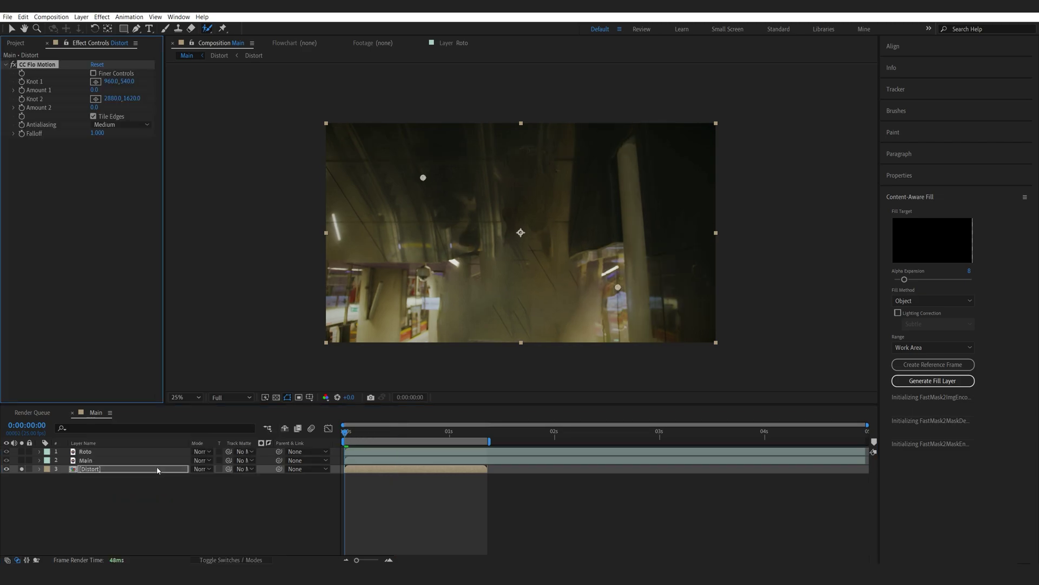
{"action": "key", "text": "v"}
{"action": "left_click_drag", "start_coordinate": [94, 90], "coordinate": [116, 106]}
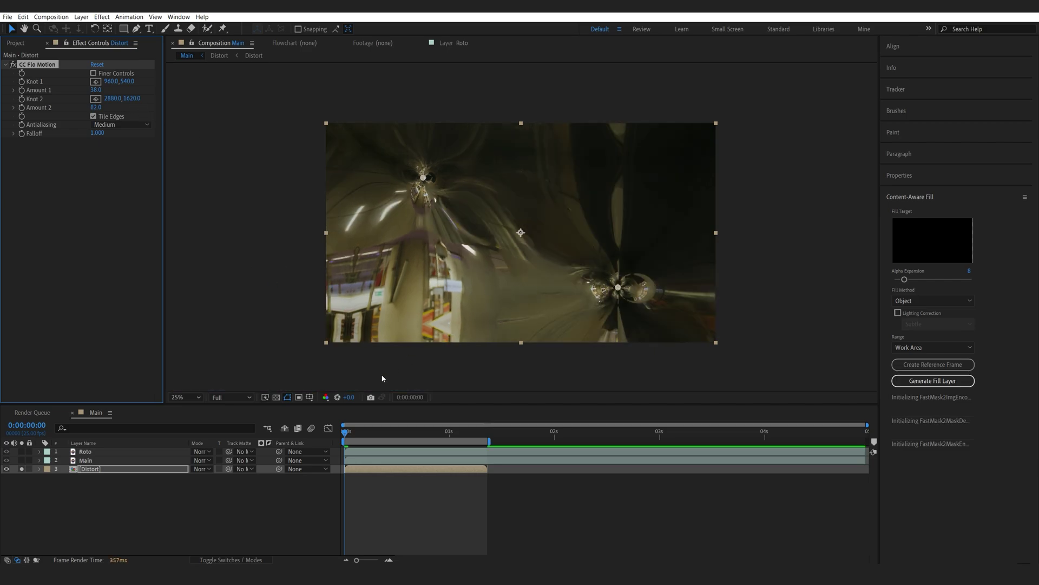
{"action": "key", "text": "ctrl+z"}
{"action": "key", "text": "ctrl+z"}
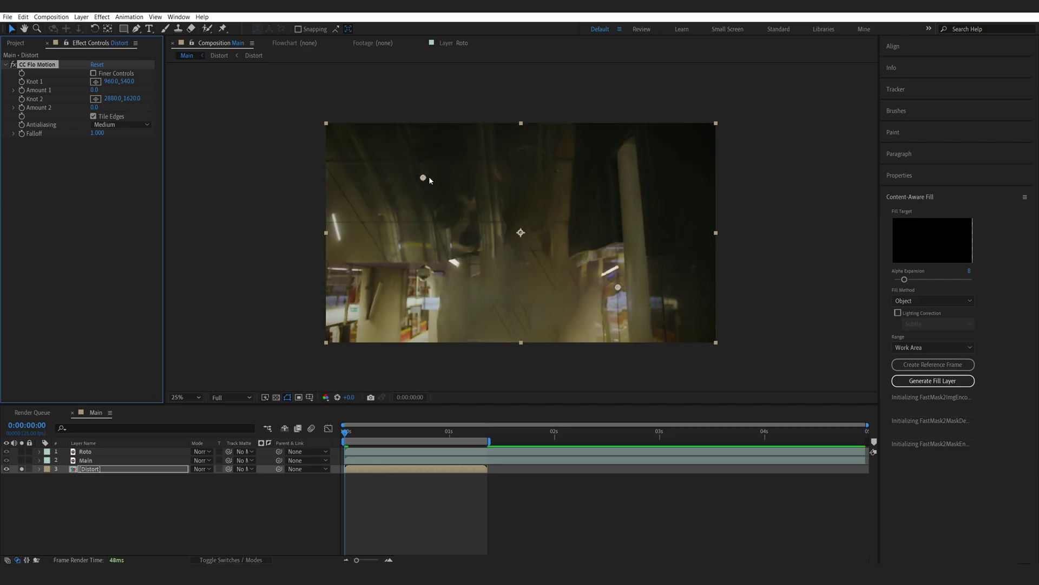
- Place CC Flo Motion's Knot 1 at about 1892, 692 and Knot 2 at about 1864, 1648
{"action": "left_click_drag", "start_coordinate": [424, 177], "coordinate": [516, 191]}
{"action": "left_click_drag", "start_coordinate": [618, 287], "coordinate": [515, 289]}
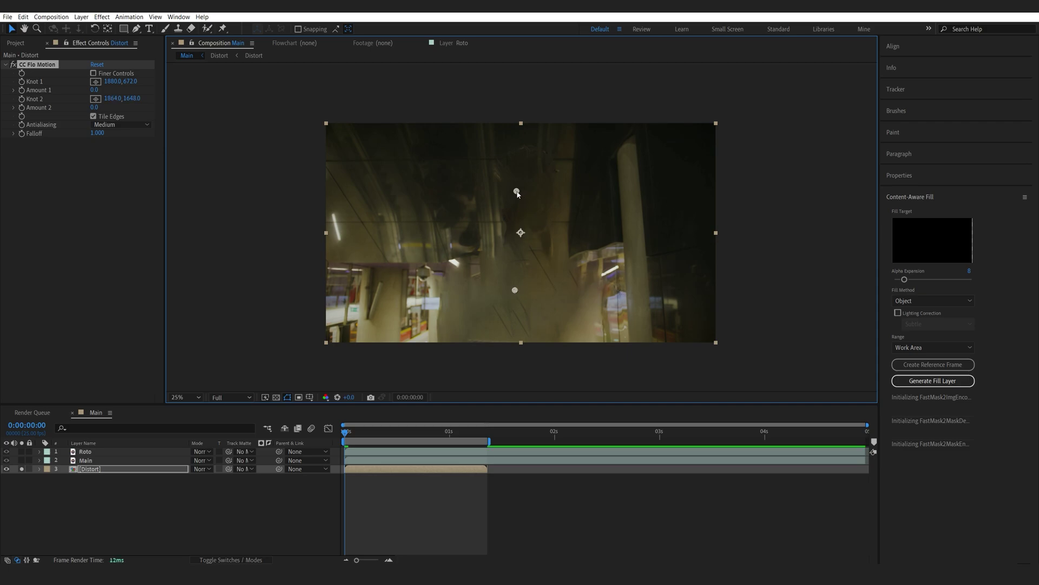
{"action": "left_click_drag", "start_coordinate": [516, 191], "coordinate": [518, 193]}
- Set the CC Flo Motion Amount 1 to 200 and Amount 2 to 150
{"action": "left_click", "coordinate": [94, 90]}
{"action": "type", "text": "2"}
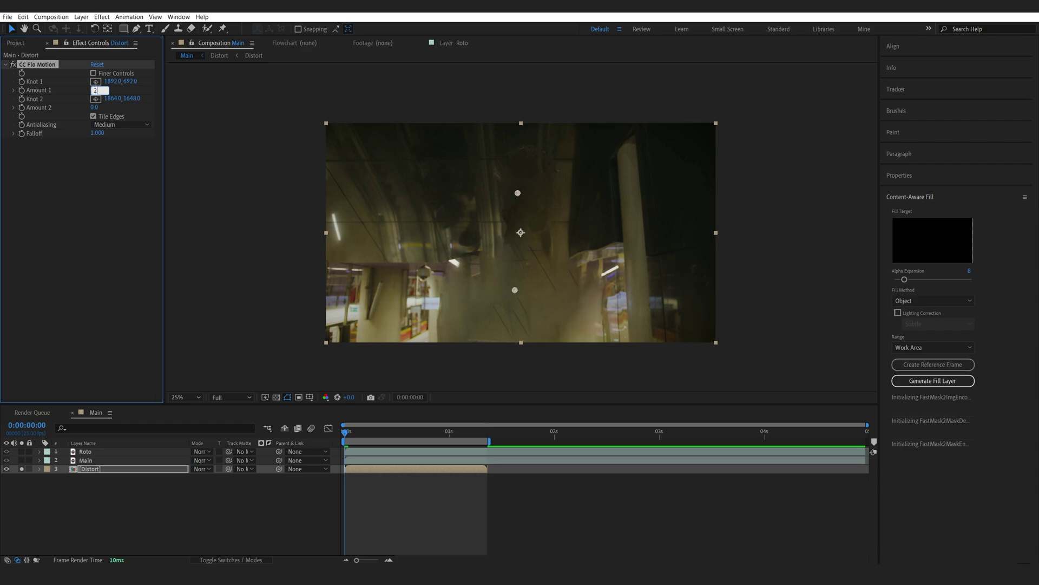
{"action": "type", "text": "00"}
{"action": "key", "text": "Tab"}
{"action": "type", "text": "150"}
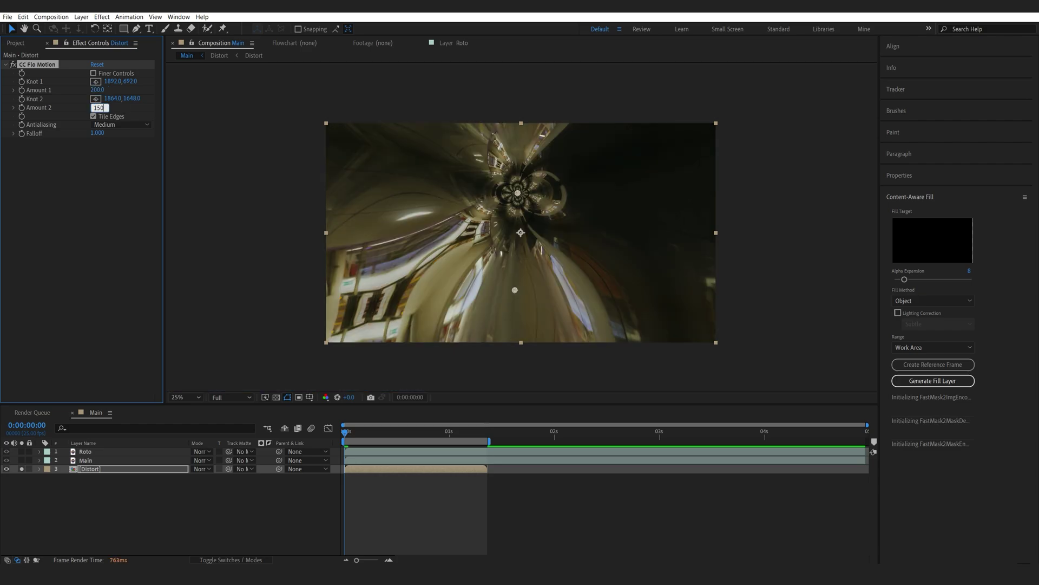
{"action": "left_click", "coordinate": [50, 137]}
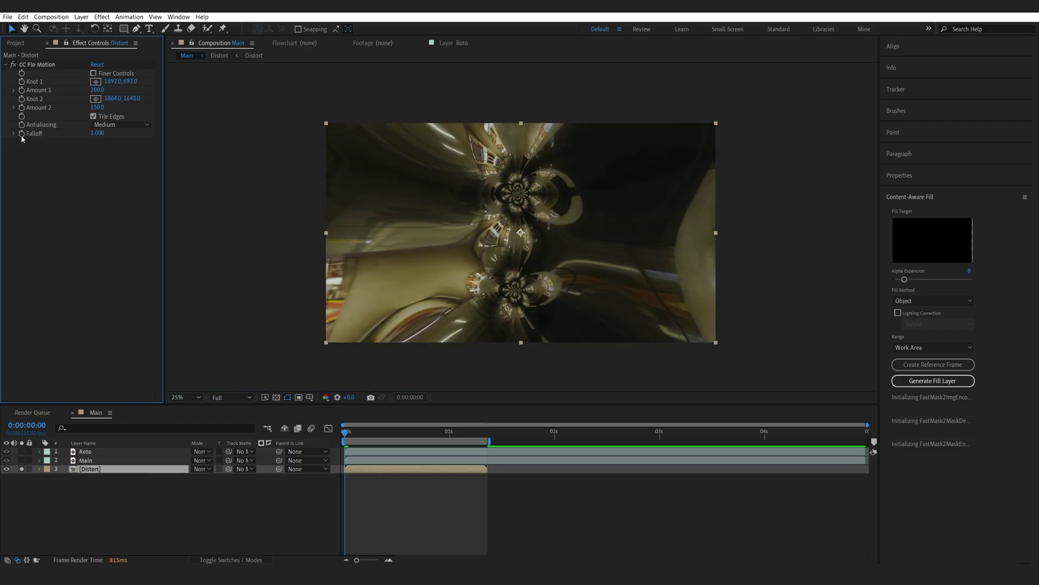
- Keyframe the CC Flo Motion Falloff from 1 at the start to 3 at 0:00:01:00 and preview it
{"action": "left_click", "coordinate": [22, 133]}
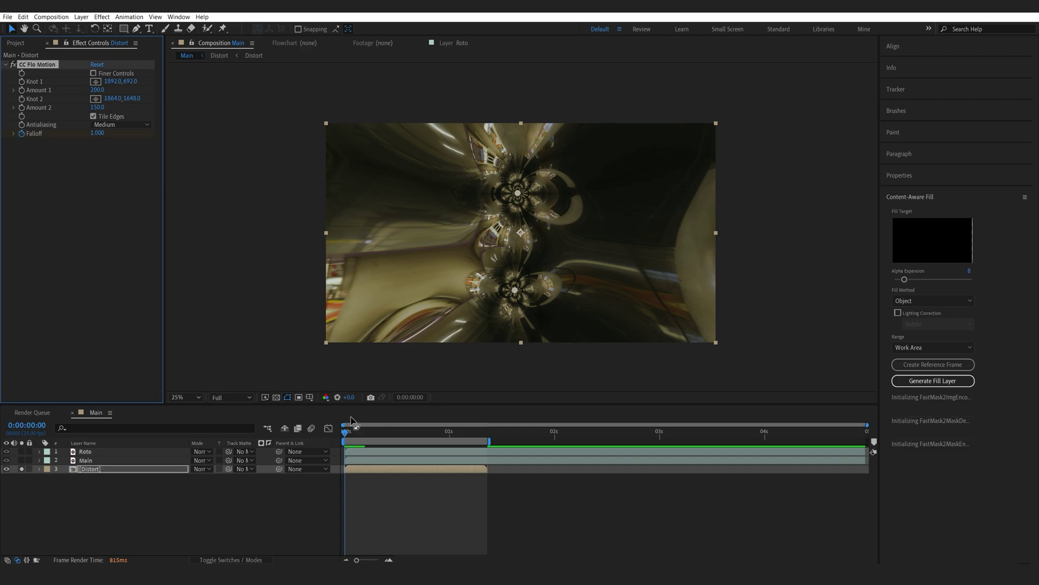
{"action": "left_click", "coordinate": [449, 436]}
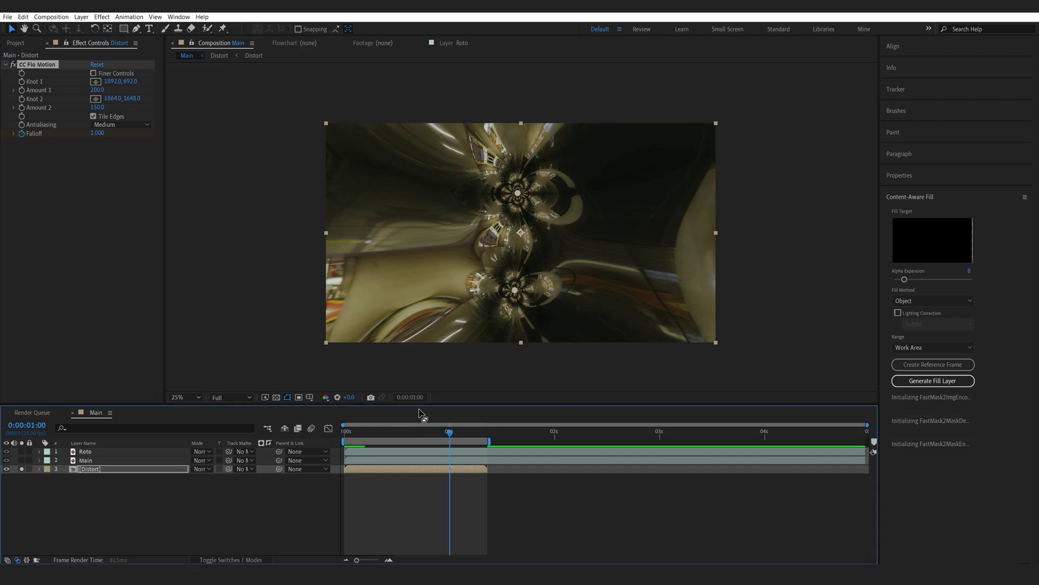
{"action": "left_click", "coordinate": [96, 133]}
{"action": "type", "text": "5"}
{"action": "key", "text": "Return"}
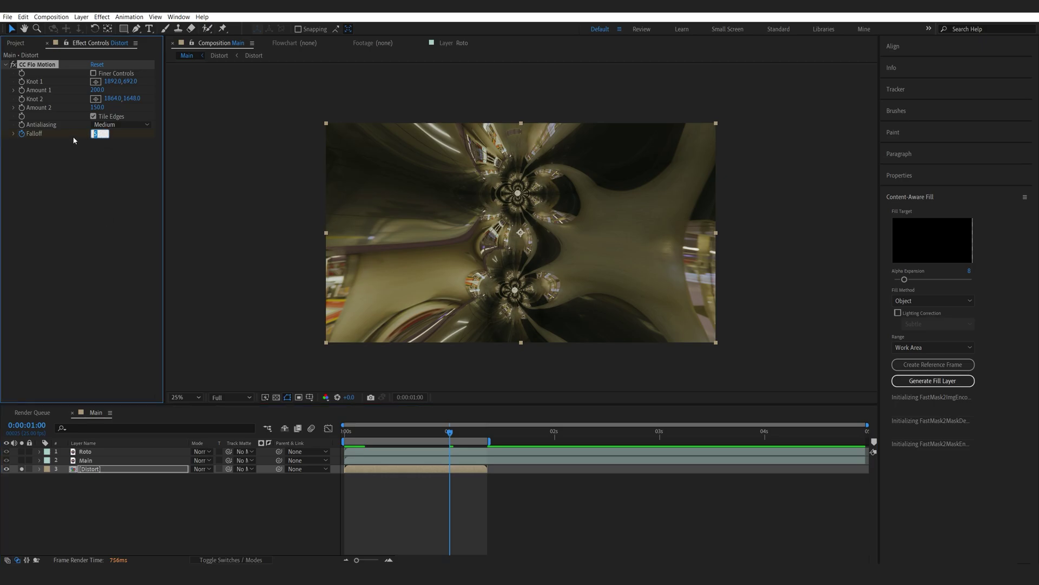
{"action": "mouse_move", "coordinate": [449, 433]}
{"action": "left_mouse_down"}
{"action": "mouse_move", "coordinate": [309, 432]}
{"action": "mouse_move", "coordinate": [446, 440]}
{"action": "left_mouse_up"}
{"action": "key", "text": "space"}
{"action": "key", "text": "Home"}
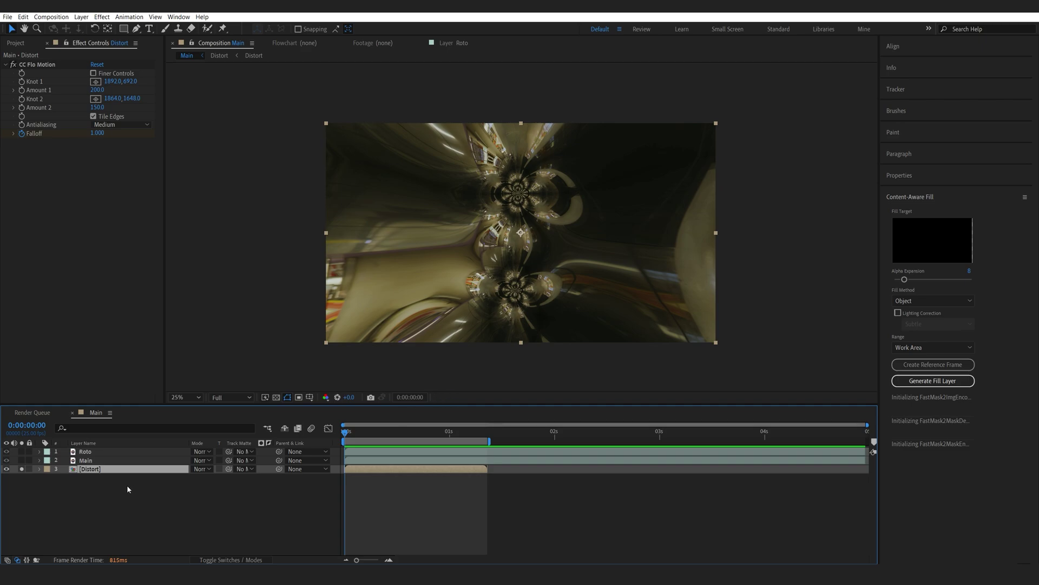
- Apply Gradient Wipe to the Distort layer above CC Flo Motion, with Transition Softness at 50%
{"action": "key", "text": "ctrl+space"}
{"action": "type", "text": "grad"}
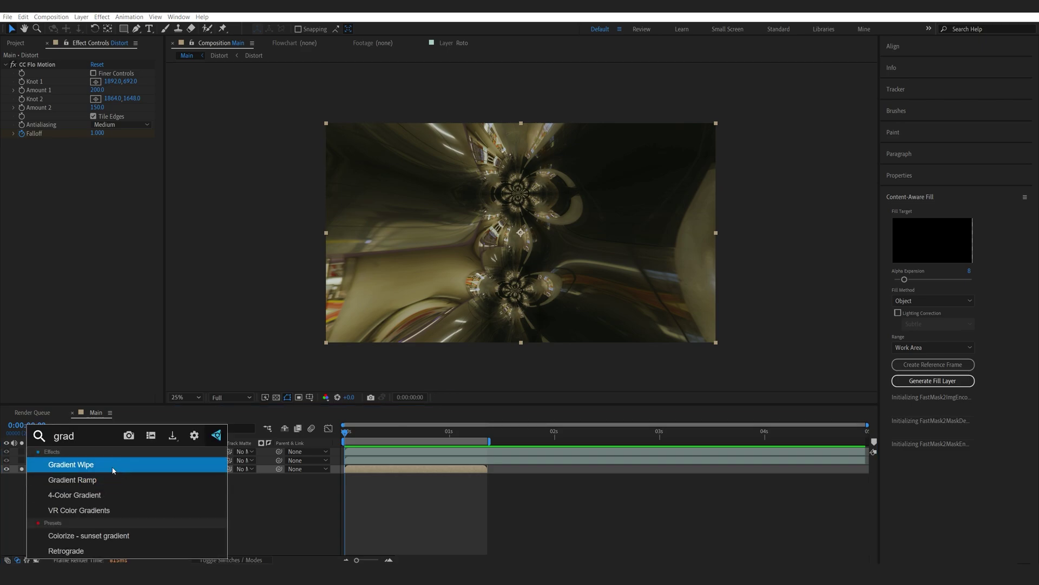
{"action": "left_click", "coordinate": [82, 465]}
{"action": "left_click_drag", "start_coordinate": [35, 143], "coordinate": [42, 64]}
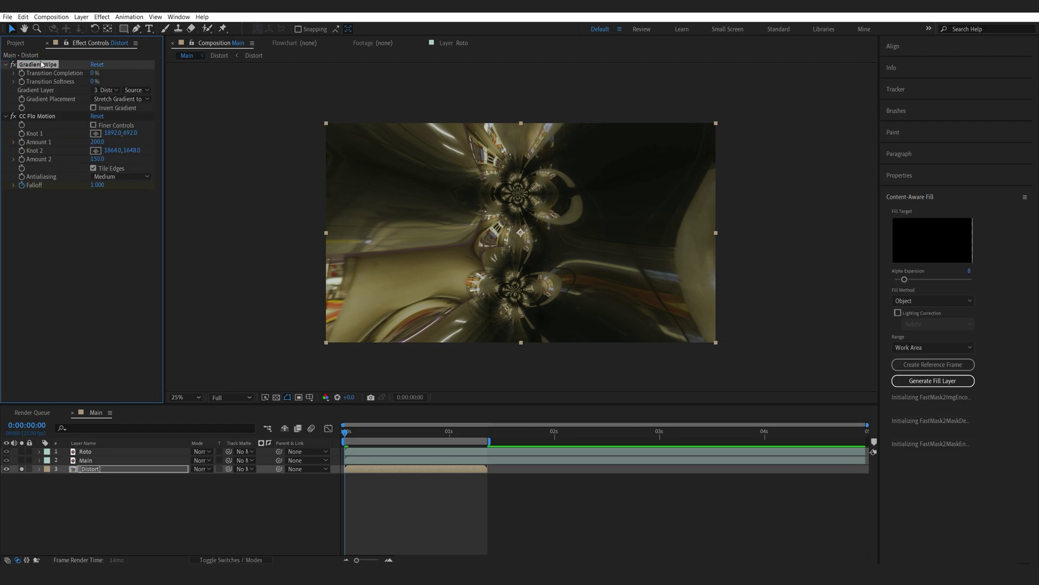
{"action": "left_click", "coordinate": [94, 81]}
{"action": "type", "text": "5"}
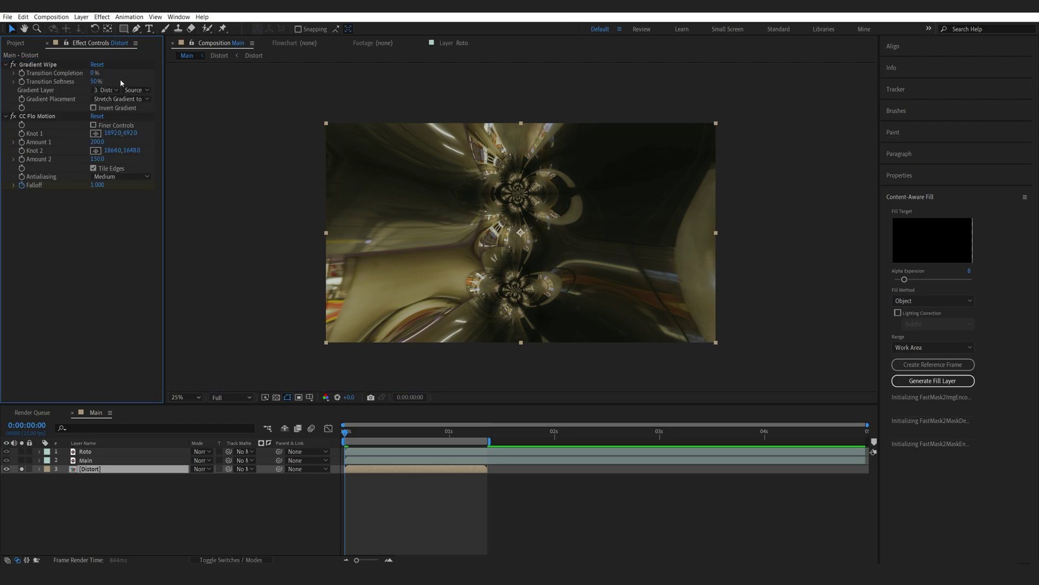
{"action": "type", "text": "0"}
- Keyframe the Gradient Wipe's Transition Completion from 100% at the start to 0% at 0:00:00:15
{"action": "key", "text": "shift+Tab"}
{"action": "key", "text": "Return"}
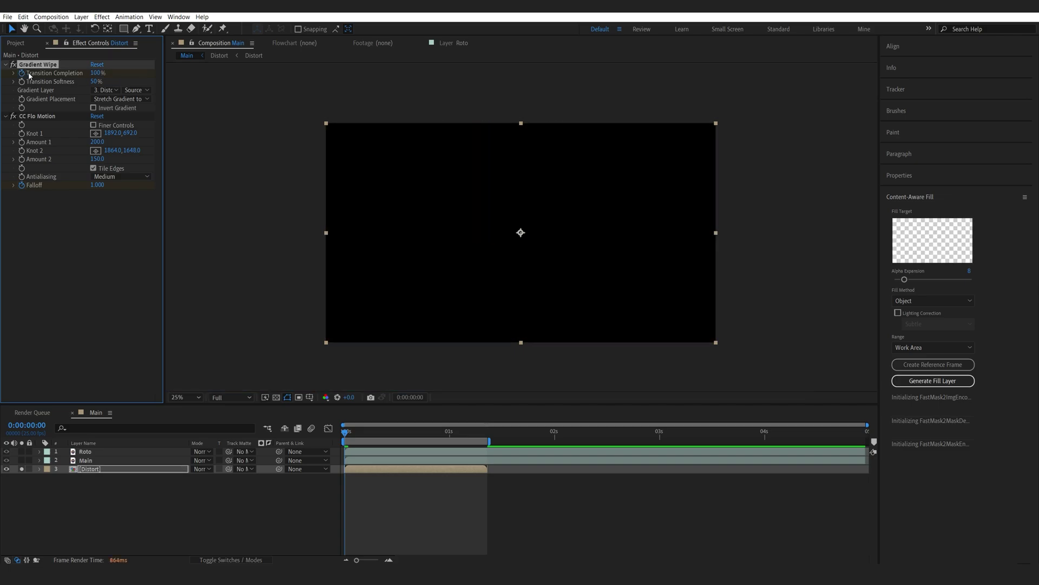
{"action": "left_click", "coordinate": [407, 434]}
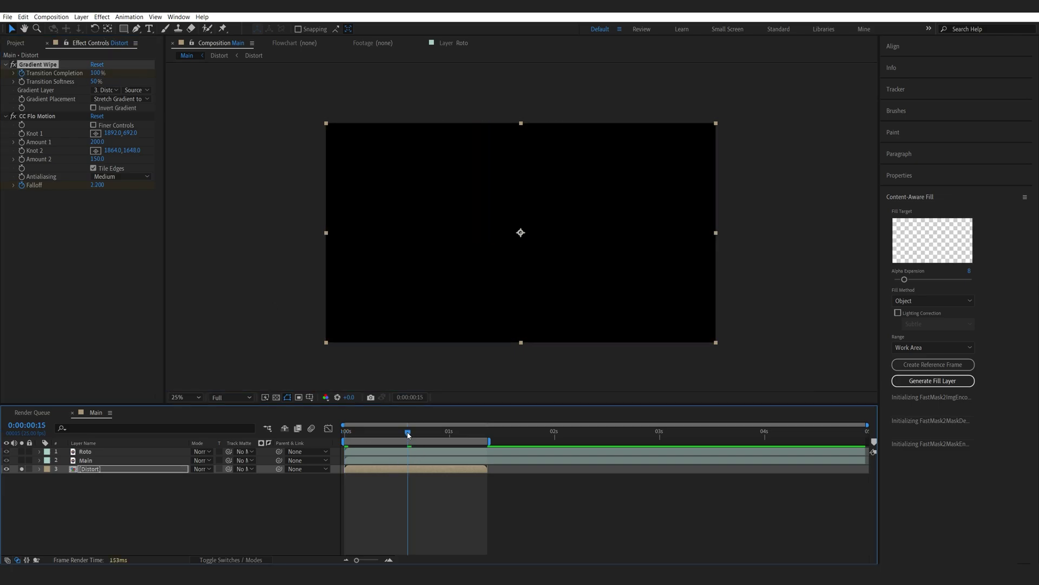
{"action": "left_click", "coordinate": [95, 73]}
{"action": "type", "text": "0"}
{"action": "left_click", "coordinate": [86, 262]}
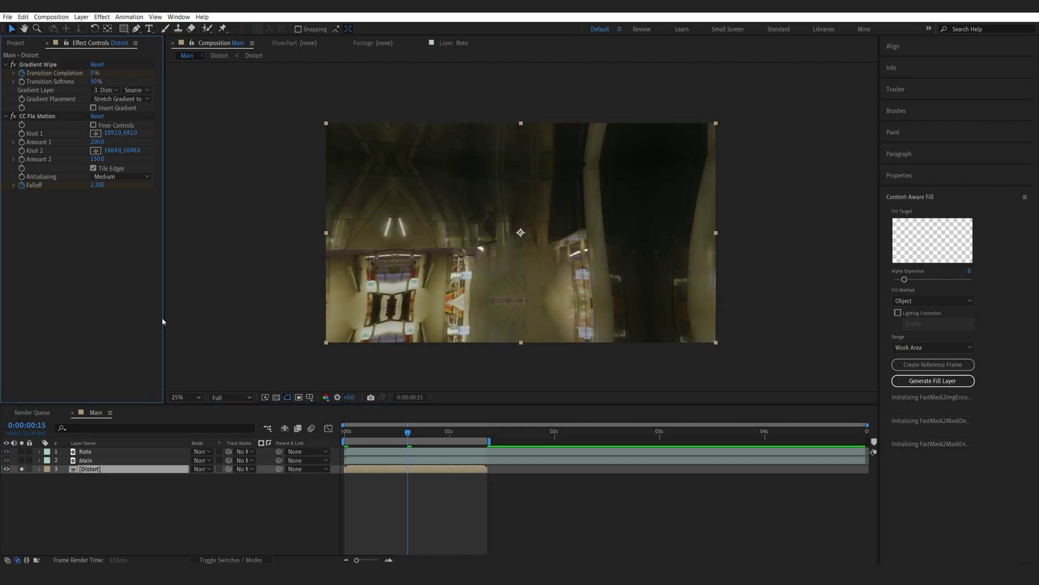
- Apply Easy Ease to all Transition Completion and Falloff keyframes on the Distort layer, and preview from the start
{"action": "key", "text": "u"}
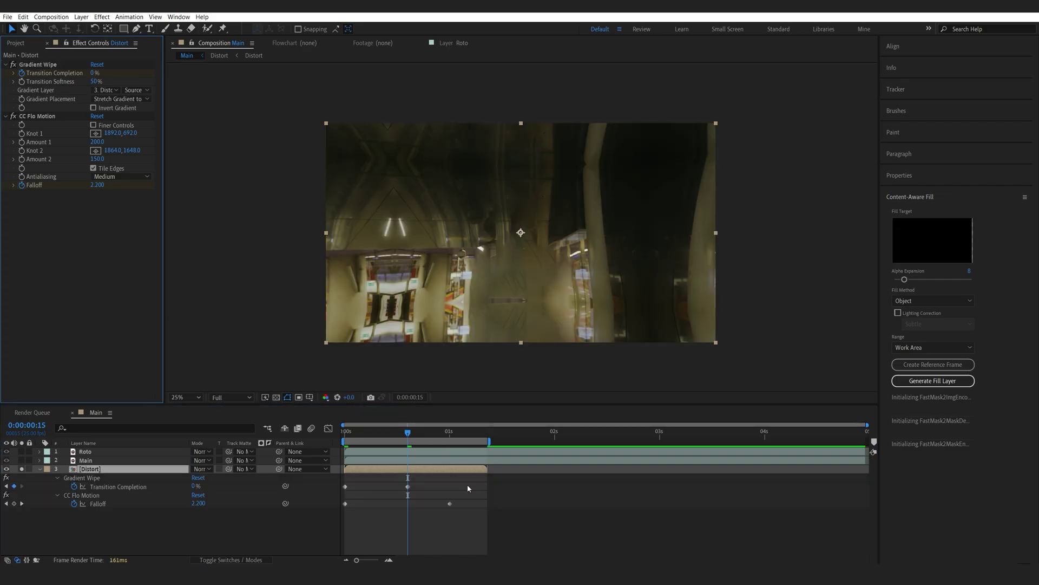
{"action": "left_click_drag", "start_coordinate": [459, 481], "coordinate": [337, 528]}
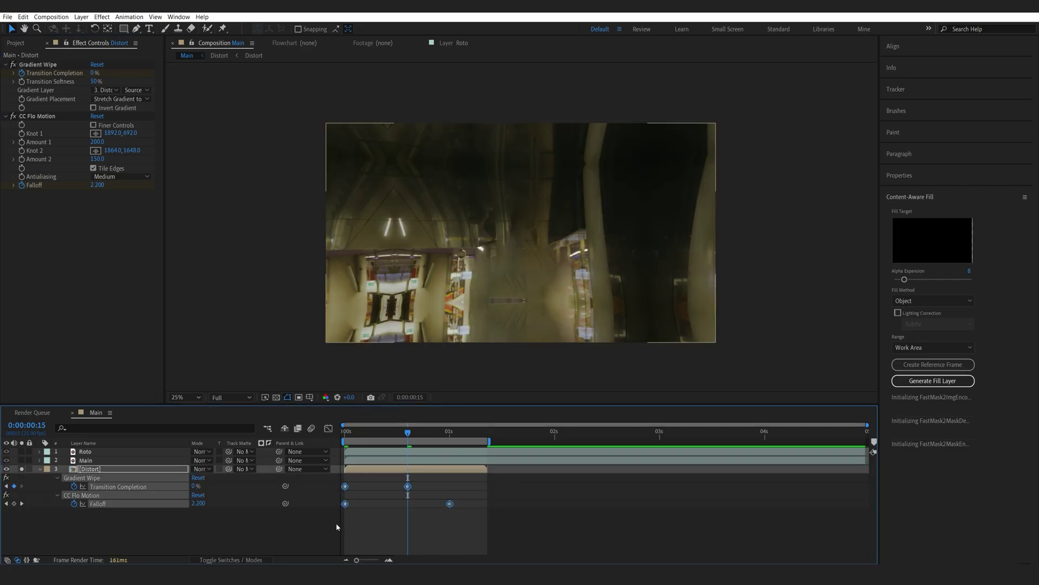
{"action": "key", "text": "F9"}
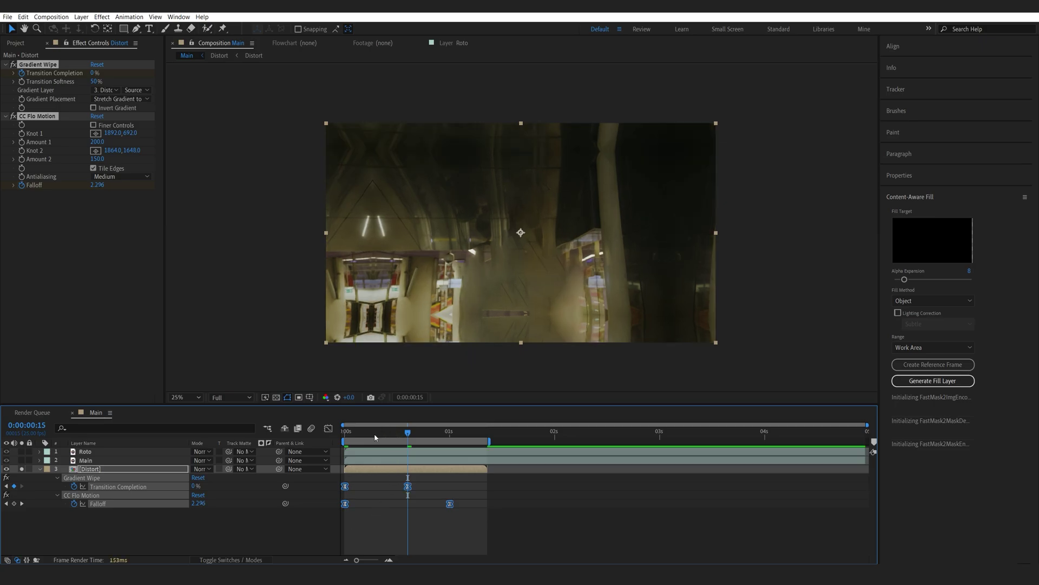
{"action": "key", "text": "Home"}
{"action": "key", "text": "space"}
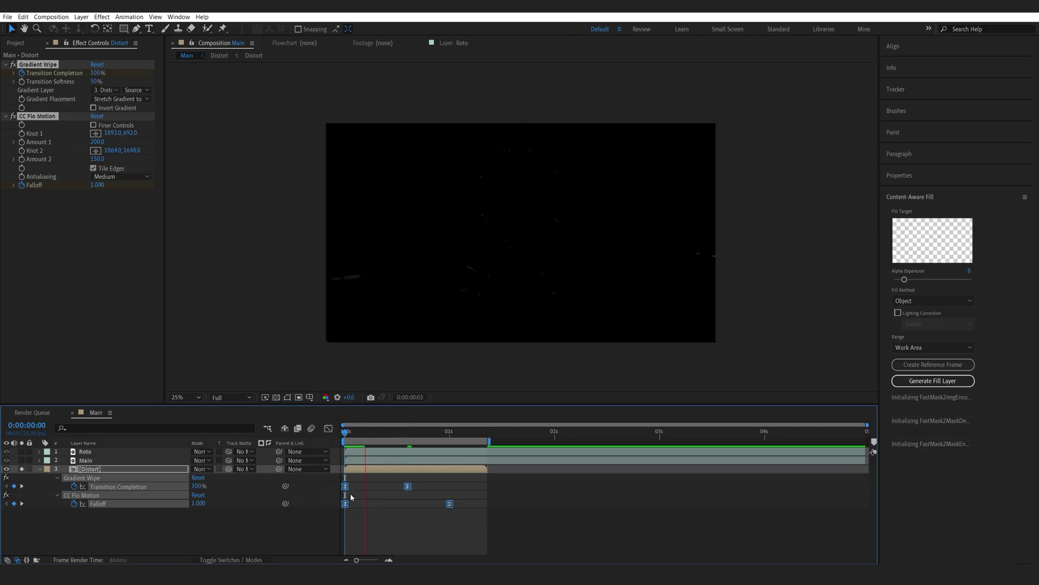
- Fade in the Main layer with Opacity keyframes from 0% at 0:00:00:23 to 100% at about 0:00:01:03
{"action": "left_click", "coordinate": [371, 459]}
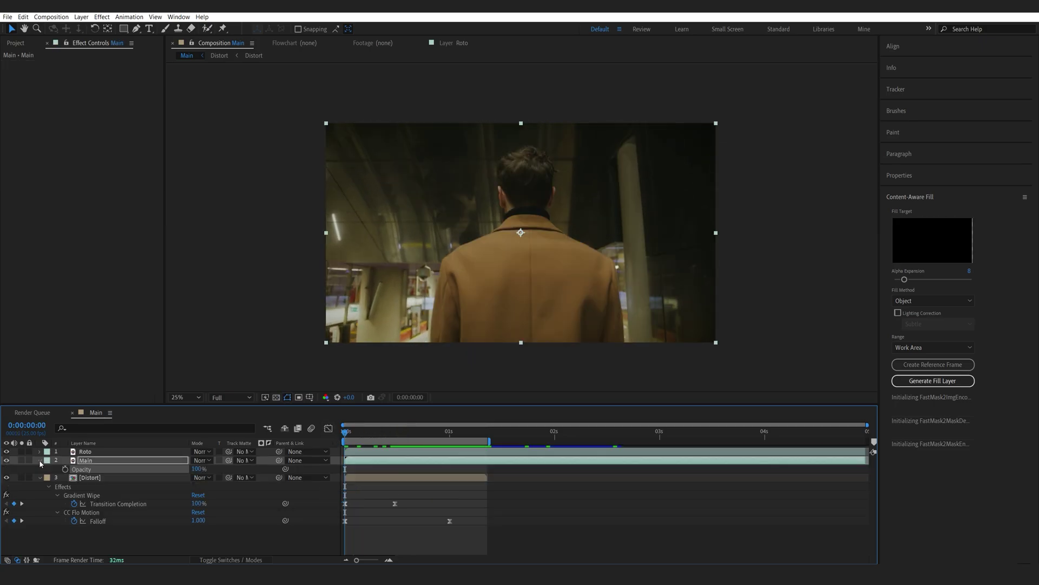
{"action": "left_click", "coordinate": [366, 432]}
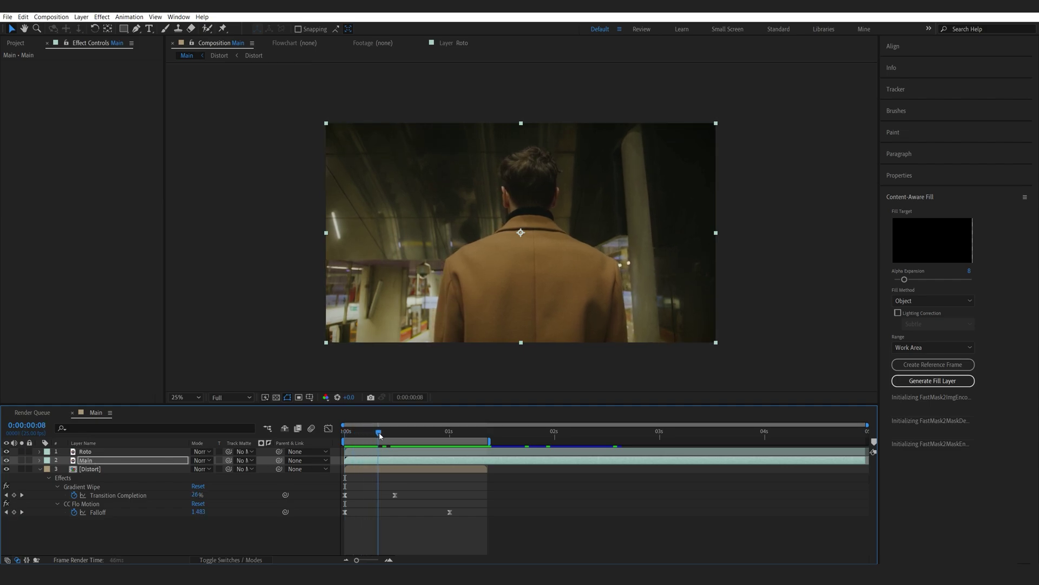
{"action": "left_click_drag", "start_coordinate": [379, 435], "coordinate": [443, 448]}
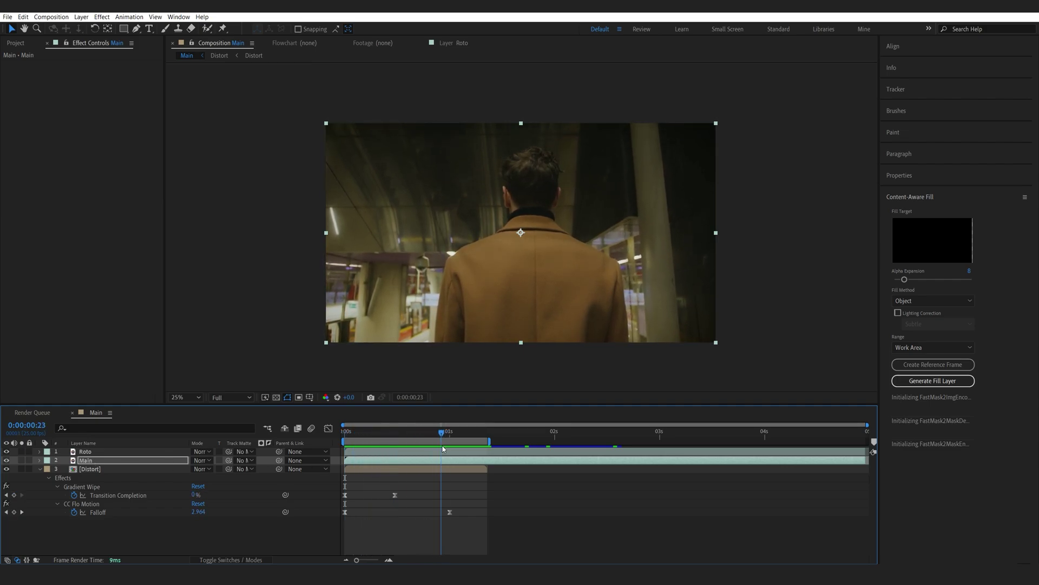
{"action": "key", "text": "t"}
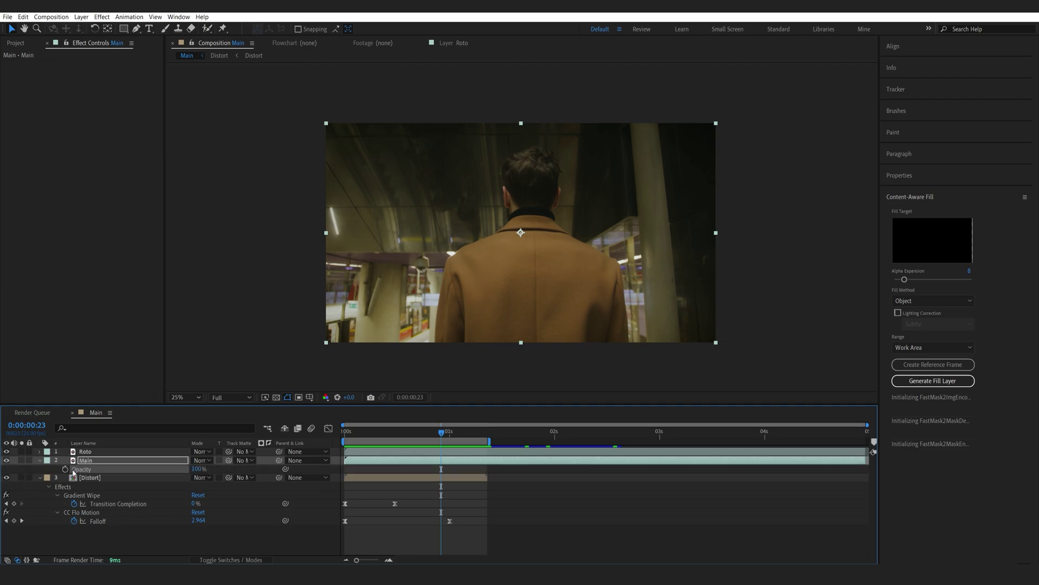
{"action": "left_click", "coordinate": [197, 469]}
{"action": "type", "text": "0"}
{"action": "left_click", "coordinate": [450, 442]}
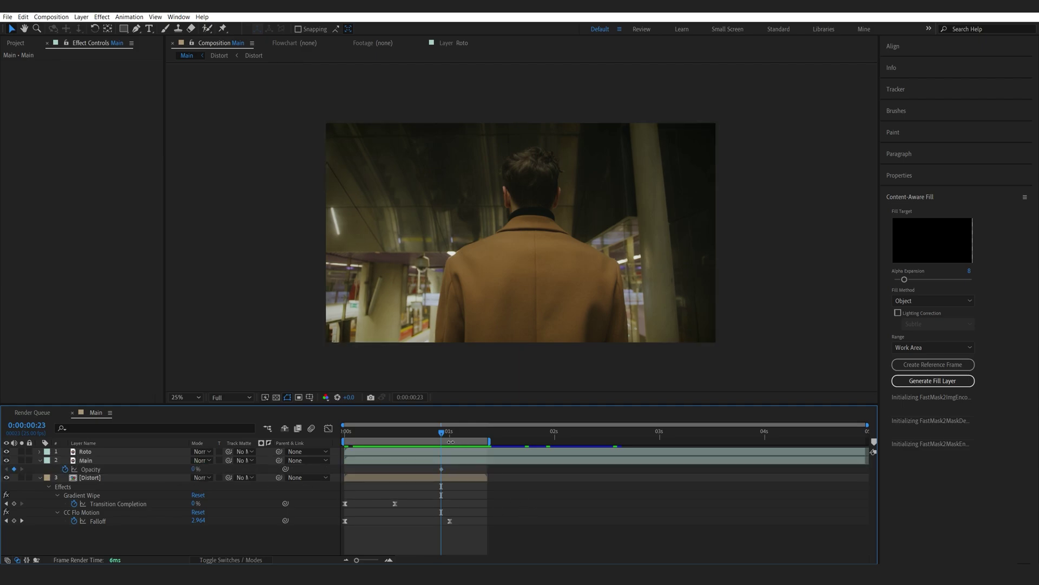
{"action": "left_click_drag", "start_coordinate": [196, 470], "coordinate": [407, 473]}
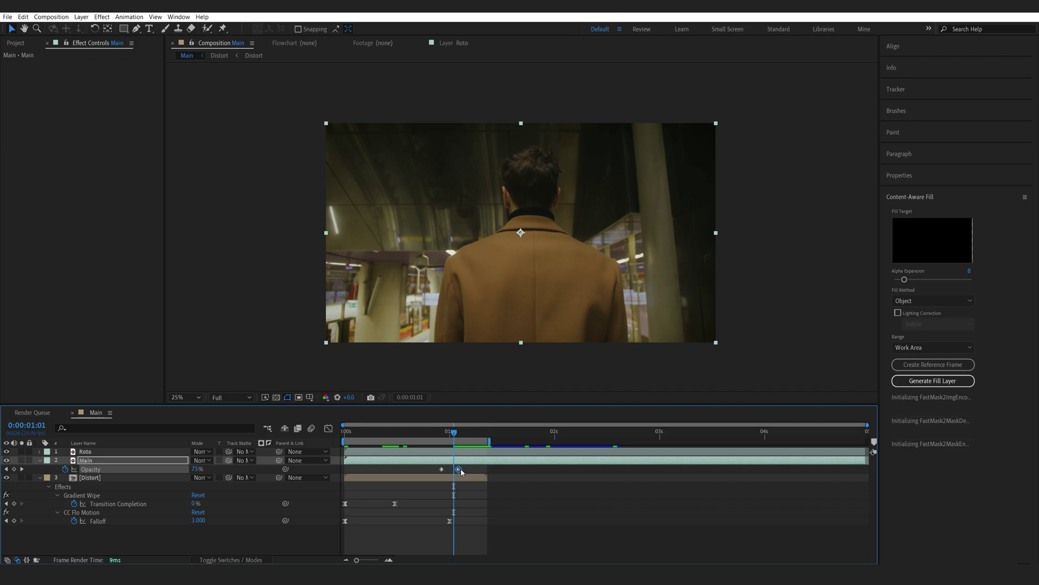
- Apply Easy Ease to both Opacity keyframes of the Main layer
{"action": "left_click_drag", "start_coordinate": [476, 472], "coordinate": [423, 475]}
{"action": "key", "text": "F9"}
{"action": "left_click", "coordinate": [500, 476]}
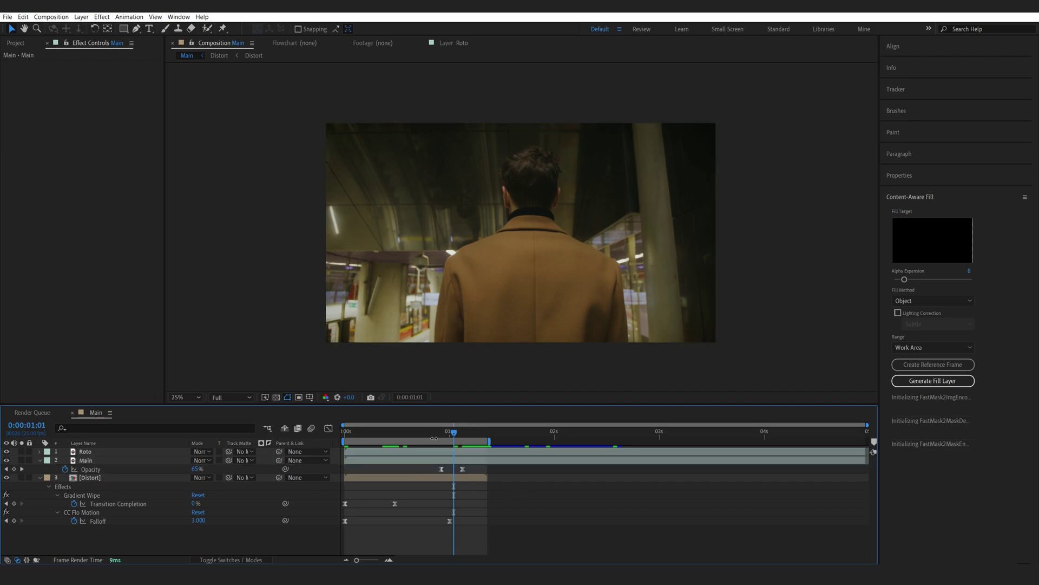
- Scrub through the Main layer's fade, then play the composition from the start
{"action": "left_click", "coordinate": [435, 438]}
{"action": "left_click_drag", "start_coordinate": [438, 435], "coordinate": [471, 447]}
{"action": "left_click", "coordinate": [466, 479]}
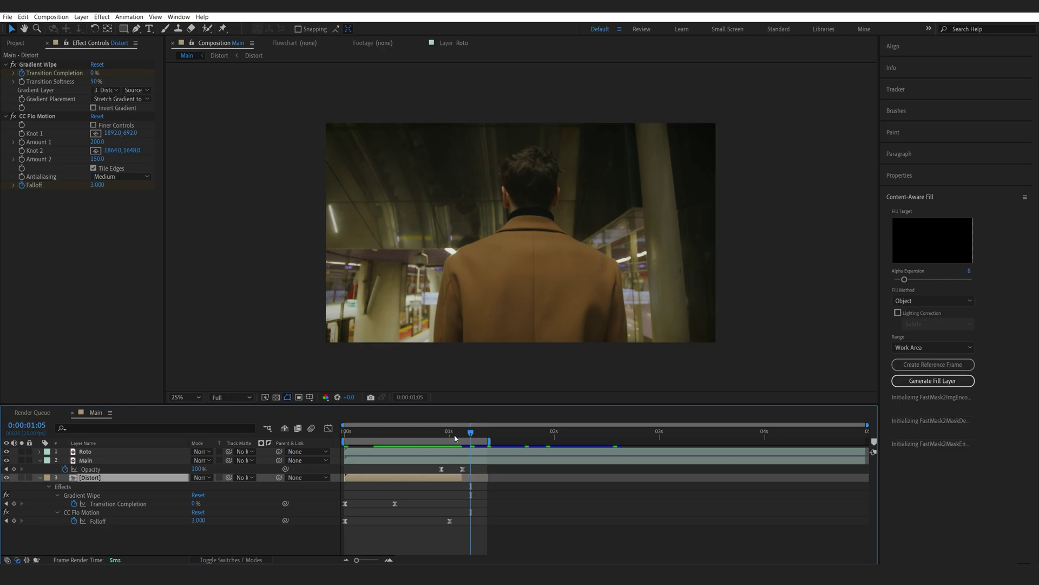
{"action": "key", "text": "Home"}
{"action": "key", "text": "space"}
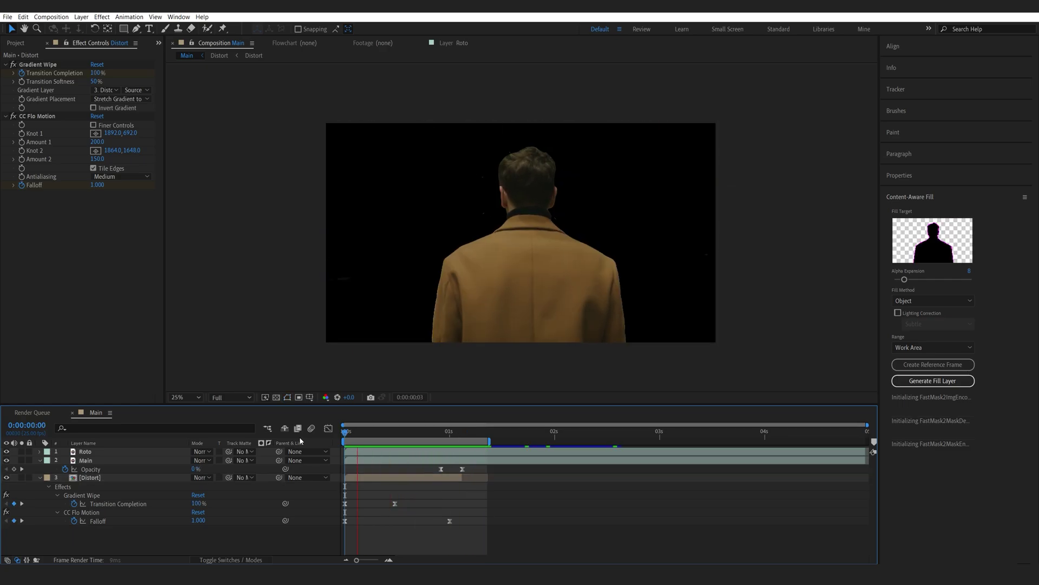